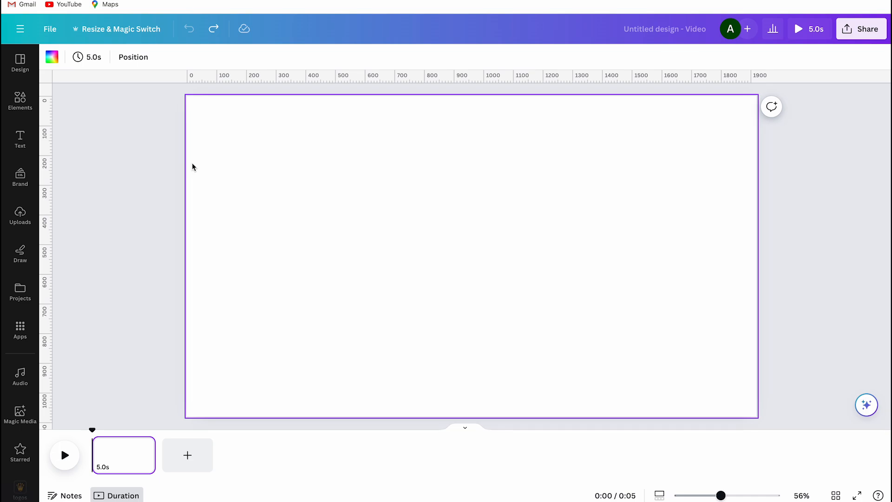
# Place the uploaded photo of the park and city skyline on the page and enlarge it to fill the whole canvas.
pyautogui.click(25, 221)
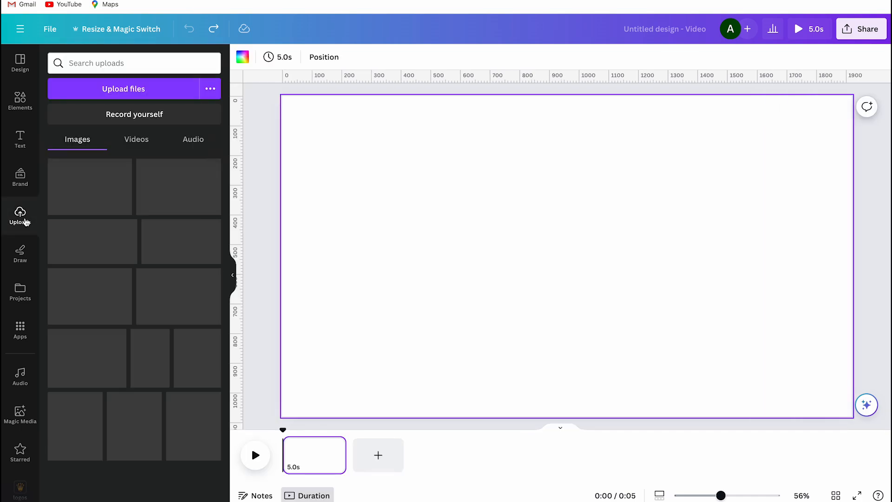
pyautogui.click(89, 187)
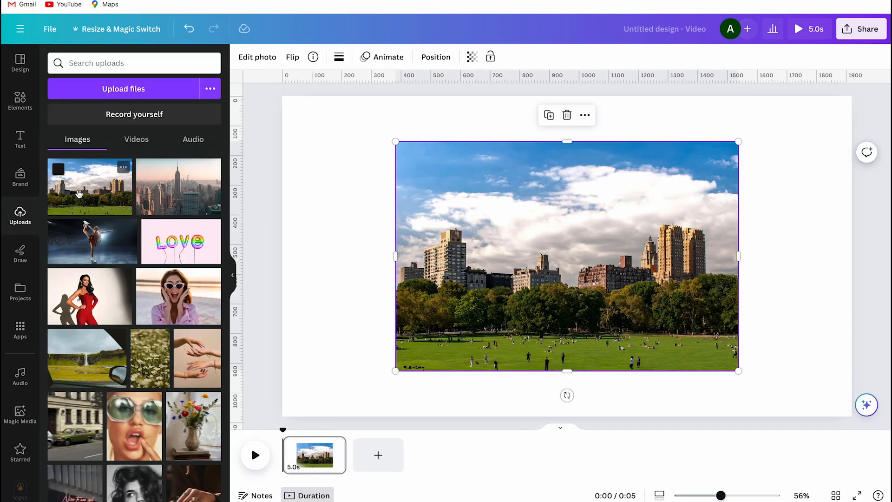
pyautogui.click(232, 278)
pyautogui.moveTo(305, 257); pyautogui.dragTo(187, 253)
pyautogui.moveTo(643, 256); pyautogui.dragTo(756, 256)
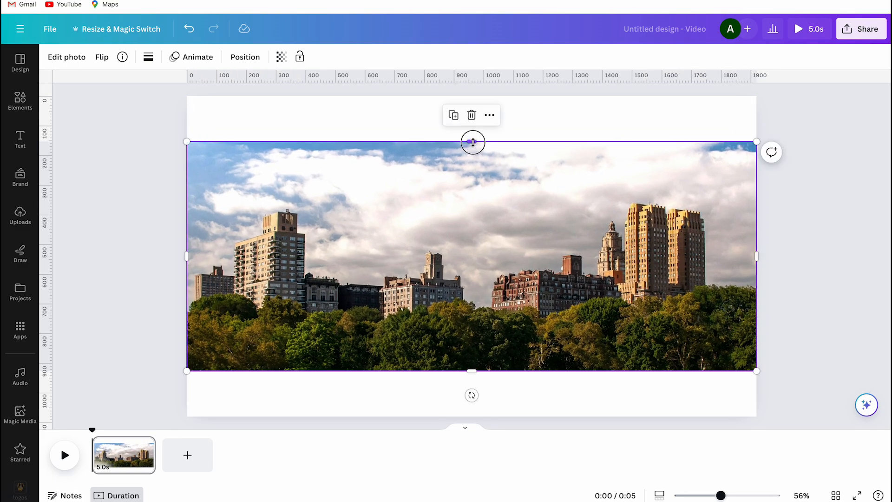
pyautogui.moveTo(472, 142); pyautogui.dragTo(472, 96)
pyautogui.moveTo(472, 370); pyautogui.dragTo(470, 415)
# Shift the photo upward within its crop frame to include more of the lawn and less of the sky.
pyautogui.doubleClick(462, 272)
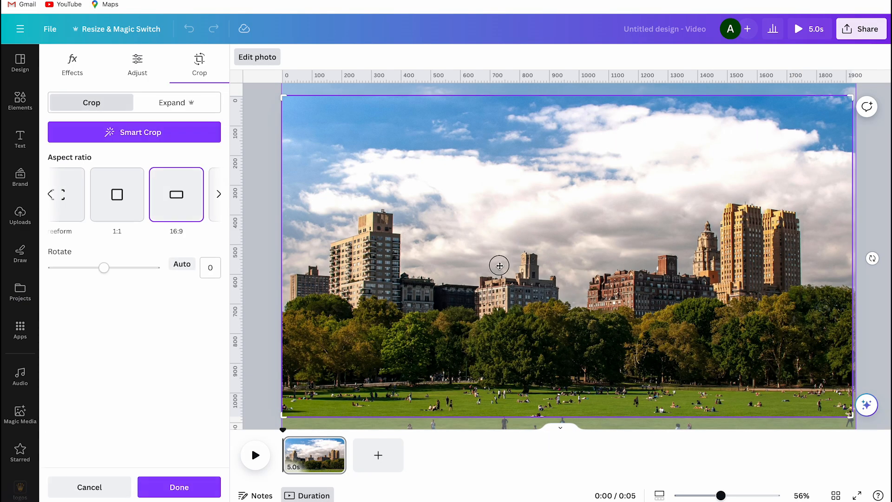
pyautogui.moveTo(499, 265); pyautogui.dragTo(486, 212)
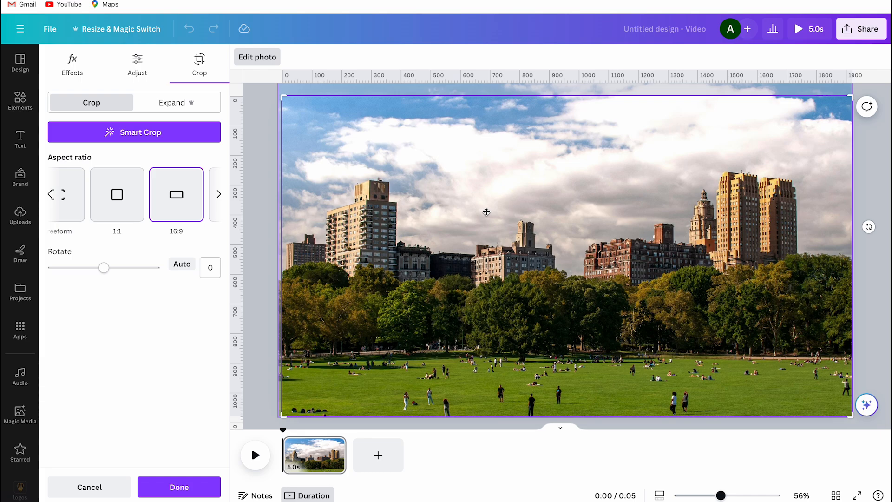
pyautogui.click(872, 194)
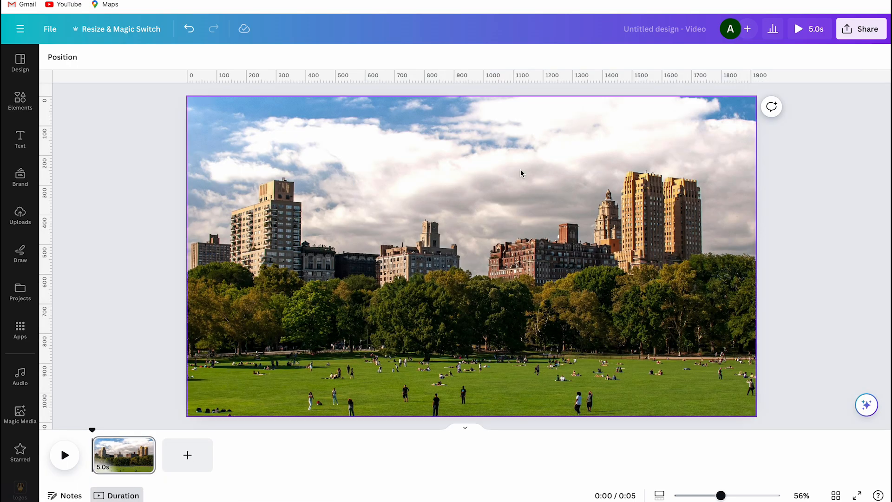
# Add a subheading text box to the page and replace its placeholder with "New York".
pyautogui.click(20, 139)
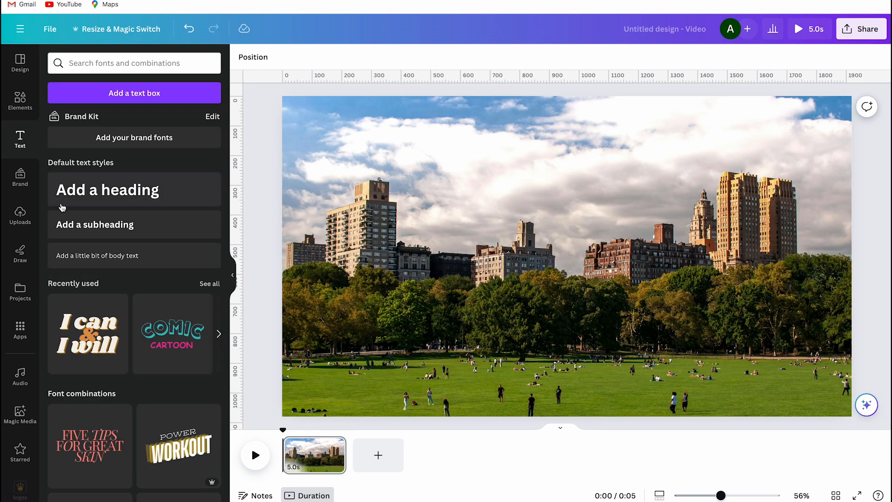
pyautogui.click(69, 225)
pyautogui.click(231, 278)
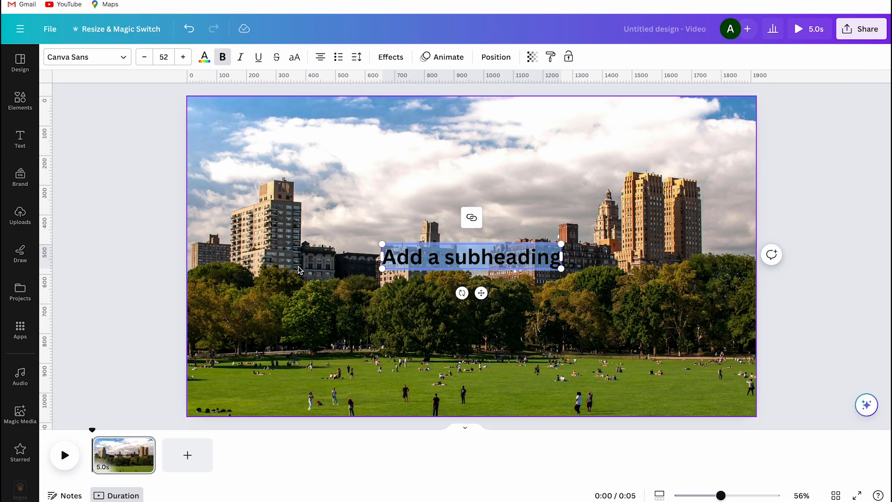
pyautogui.click(426, 257)
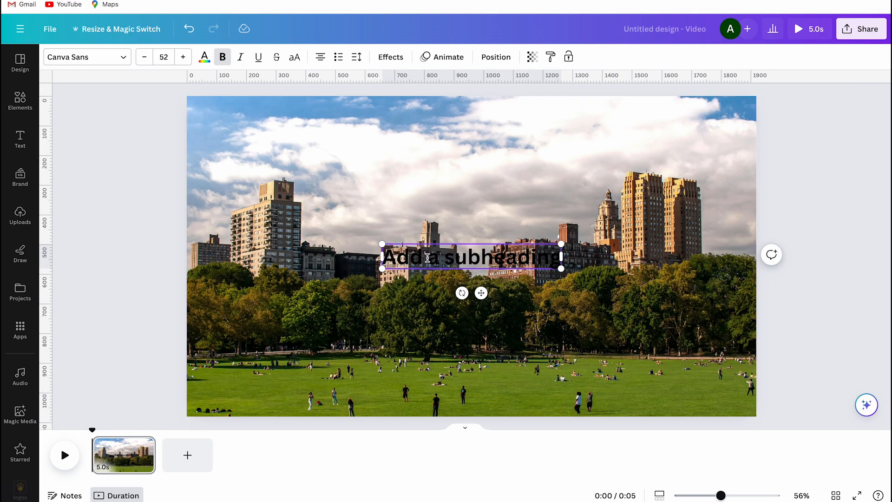
pyautogui.doubleClick(469, 258)
pyautogui.hotkey('ctrl', 'a')
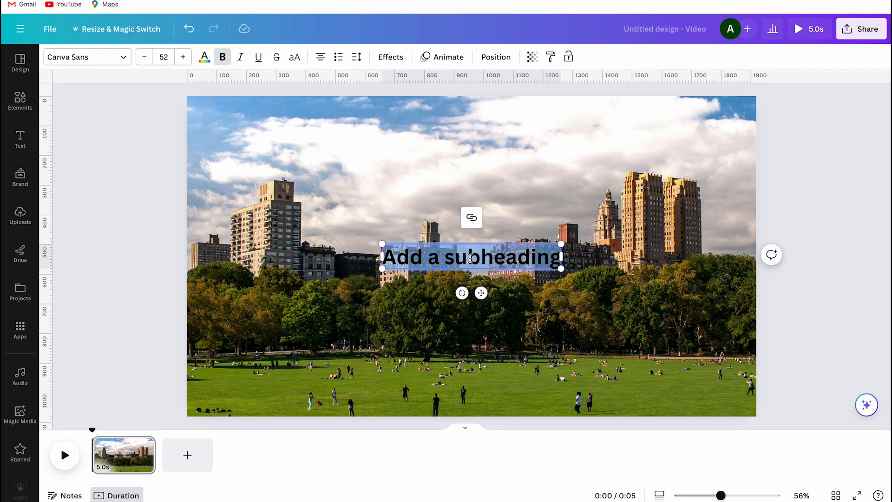
pyautogui.write('New York')
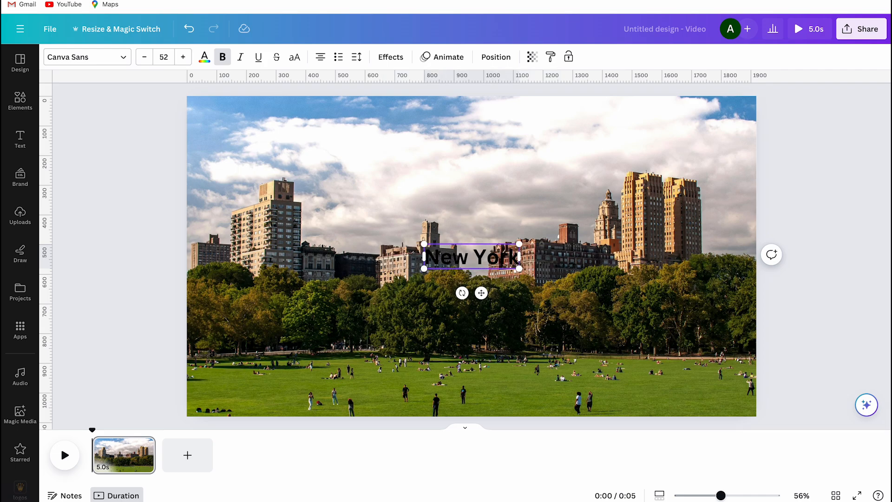
# Convert the "New York" title to uppercase and set its font to Norwester.
pyautogui.hotkey('ctrl', 'a')
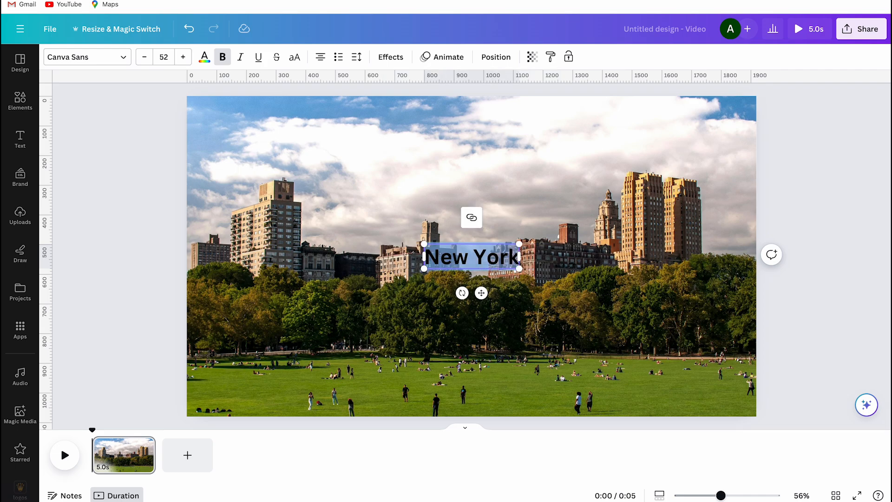
pyautogui.click(298, 60)
pyautogui.click(127, 60)
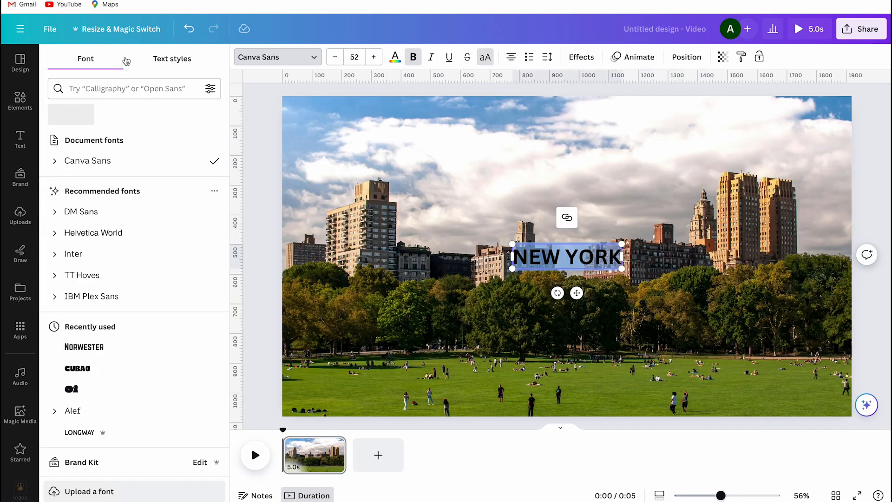
pyautogui.click(99, 350)
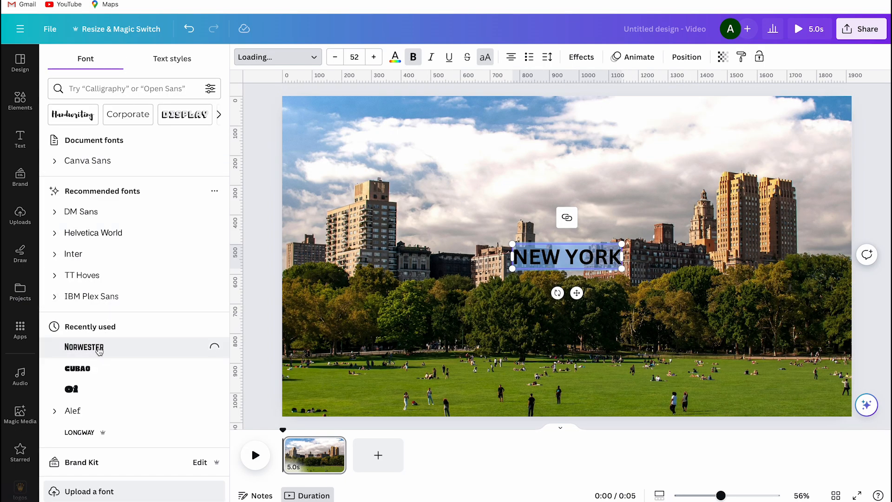
pyautogui.click(250, 281)
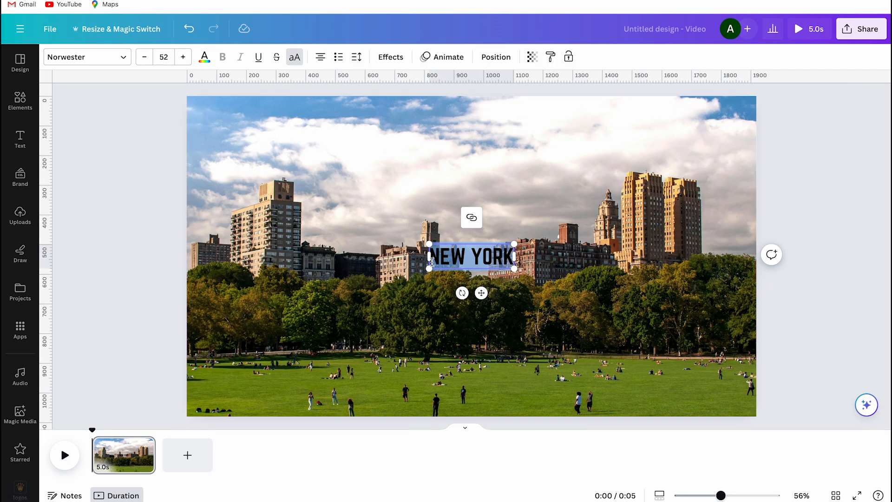
# Enlarge the title to about the full page width, font size 350, and move it up over the sky.
pyautogui.moveTo(429, 267); pyautogui.dragTo(210, 333)
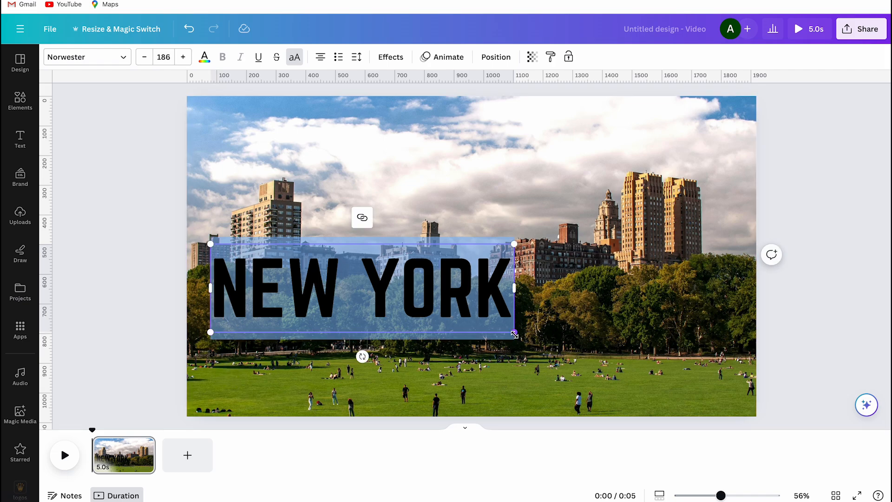
pyautogui.moveTo(514, 333); pyautogui.dragTo(780, 427)
pyautogui.moveTo(621, 305); pyautogui.dragTo(597, 152)
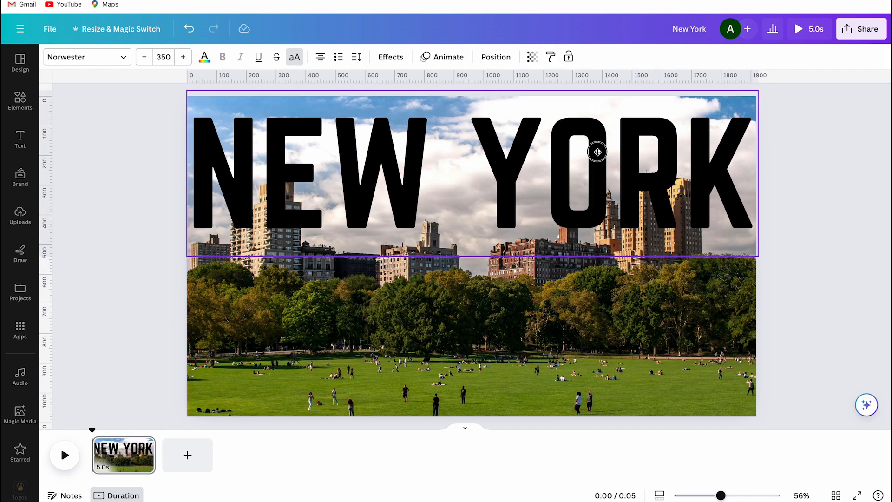
# Reduce the title's font size to 320 and move it slightly down to align with the page's upper edge.
pyautogui.click(144, 57)
pyautogui.click(144, 56)
pyautogui.click(144, 57)
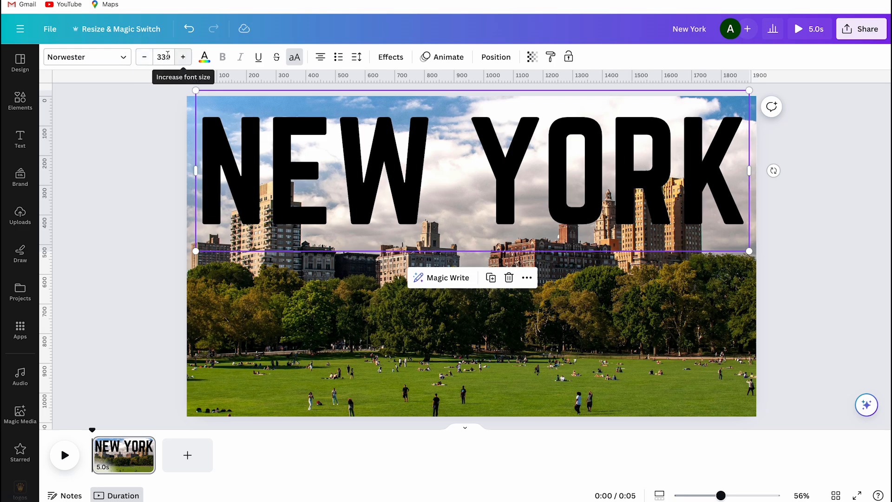
pyautogui.click(164, 57)
pyautogui.write('20')
pyautogui.press('Return')
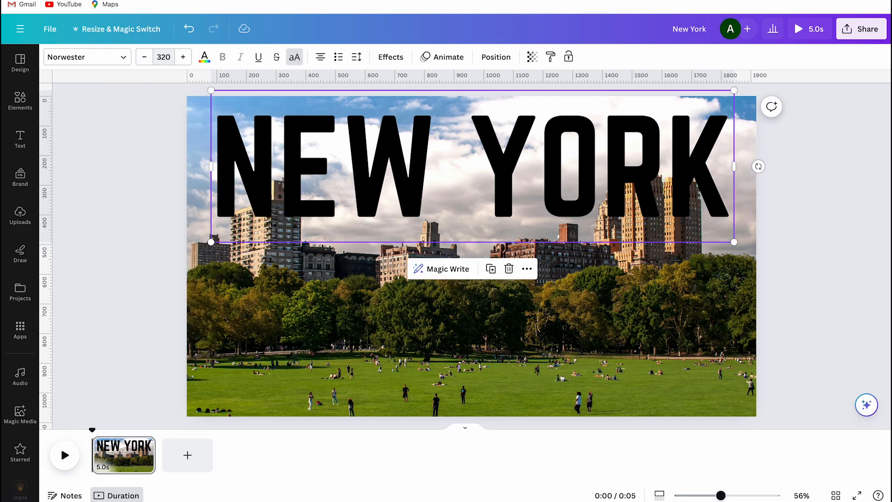
pyautogui.moveTo(368, 189); pyautogui.dragTo(370, 197)
# Change the title's text color to white.
pyautogui.click(204, 56)
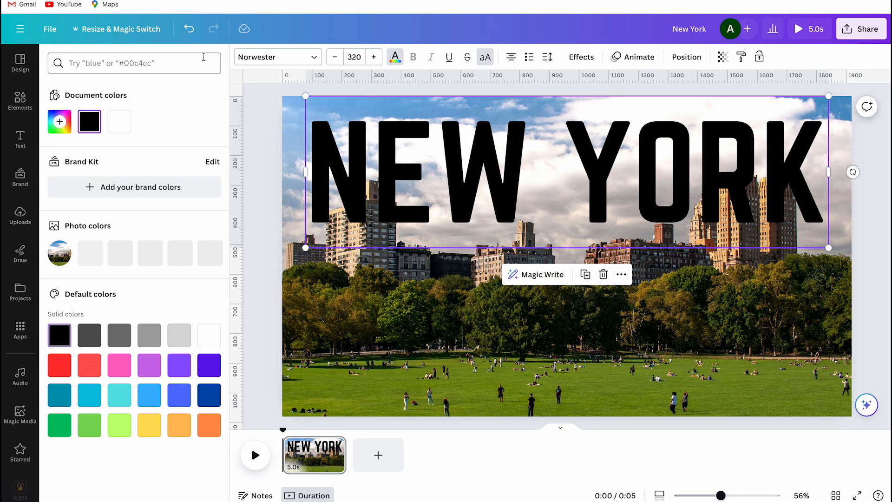
pyautogui.click(124, 122)
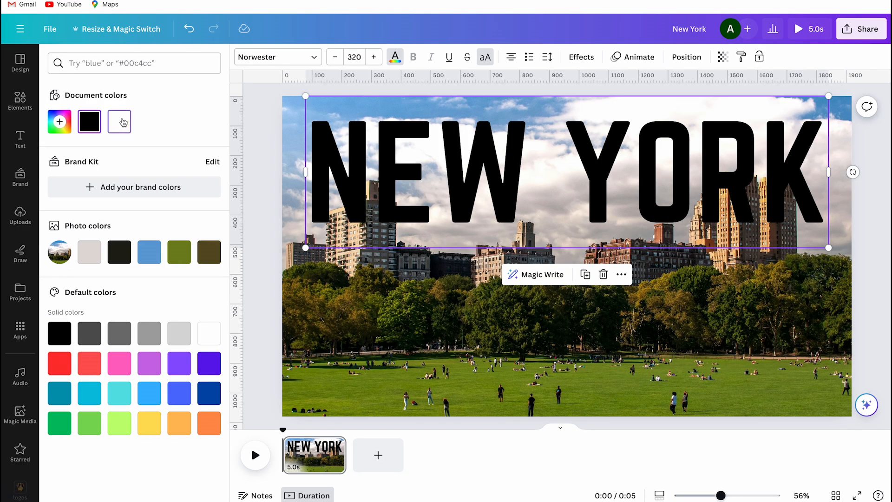
pyautogui.click(264, 171)
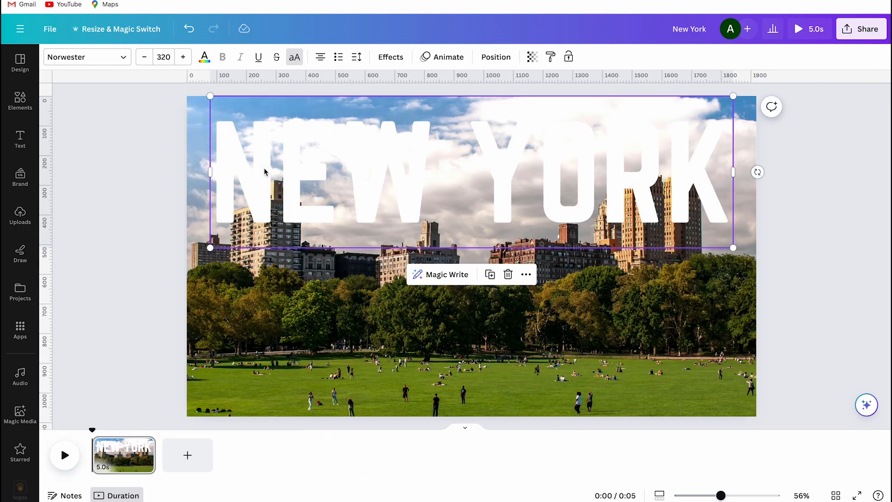
pyautogui.click(149, 180)
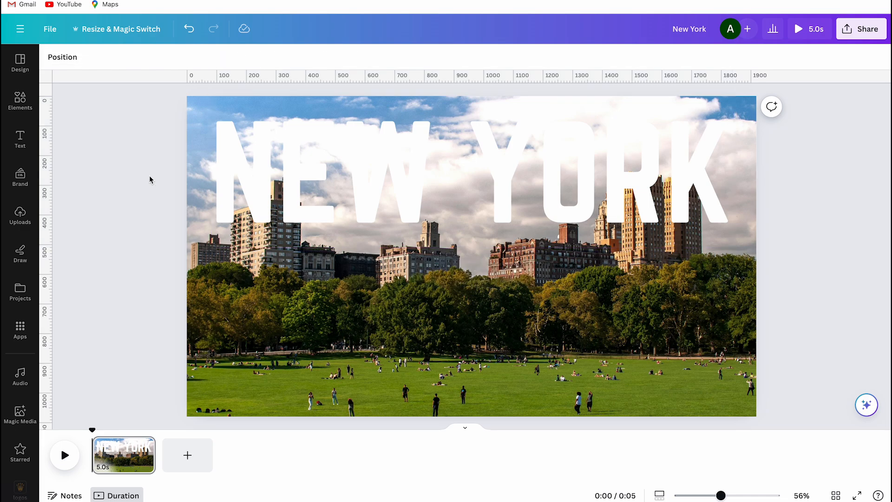
# Copy the skyline photo and paste the duplicate over the title, aligned exactly with the original photo.
pyautogui.click(254, 298)
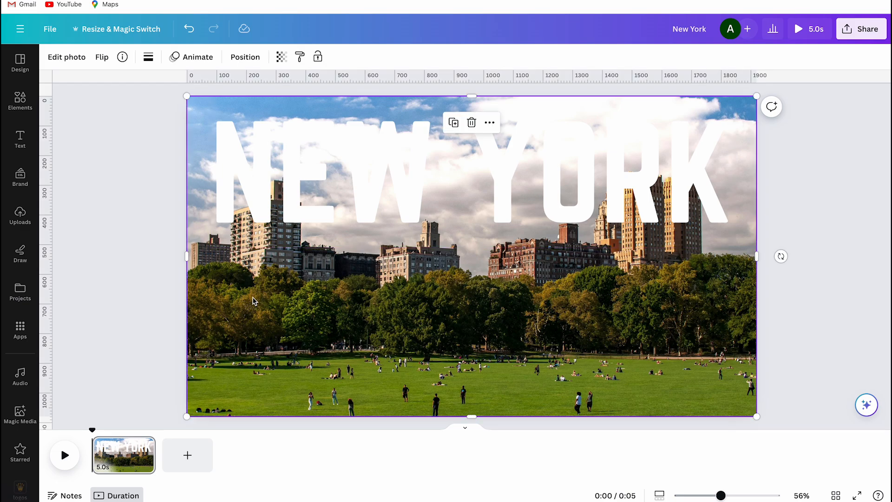
pyautogui.rightClick(254, 302)
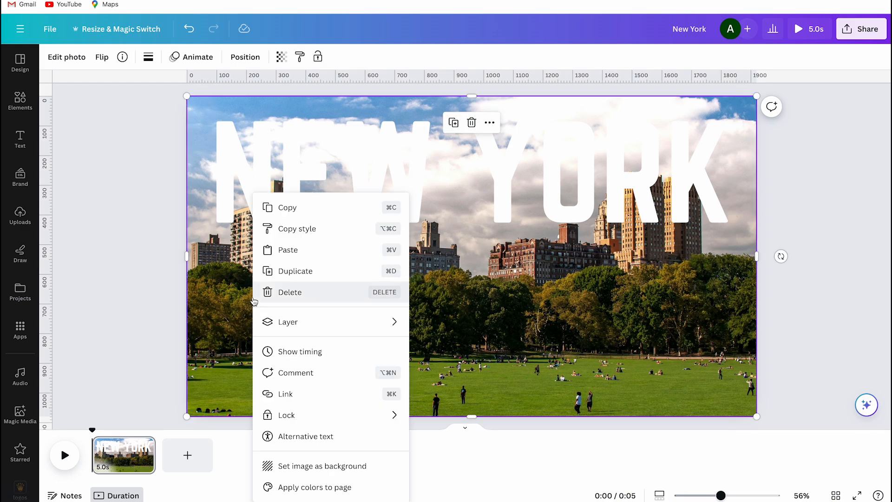
pyautogui.click(308, 205)
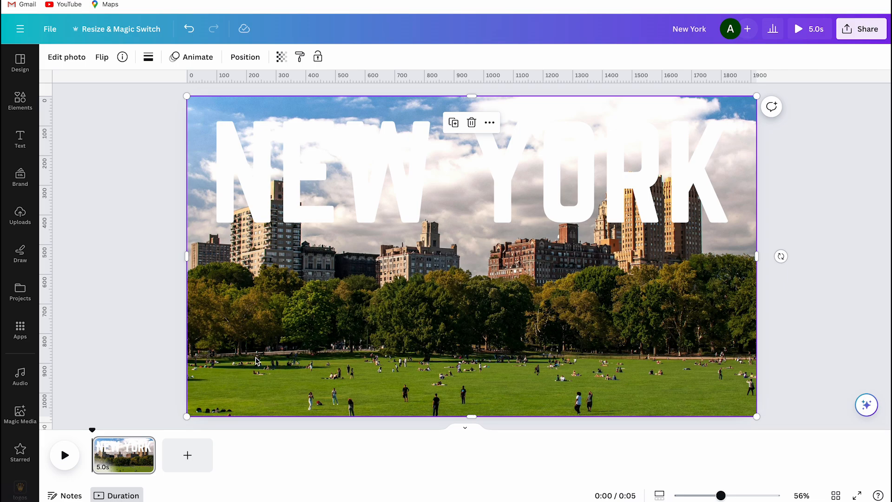
pyautogui.hotkey('ctrl', 'v')
pyautogui.moveTo(292, 304); pyautogui.dragTo(286, 298)
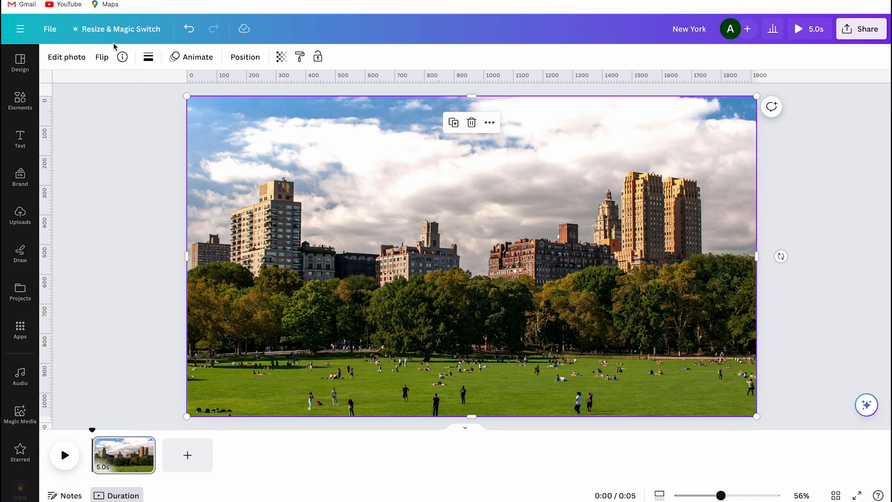
# Remove the background from the duplicate photo on top with BG Remover.
pyautogui.click(66, 57)
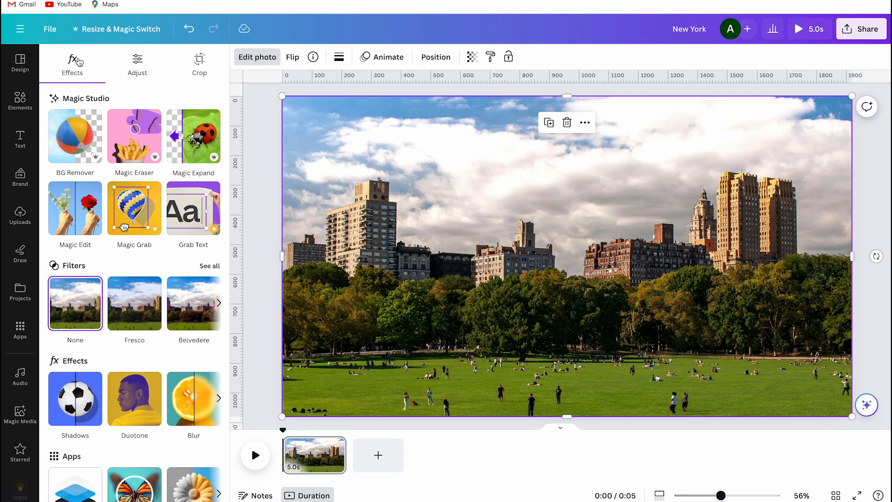
pyautogui.click(83, 139)
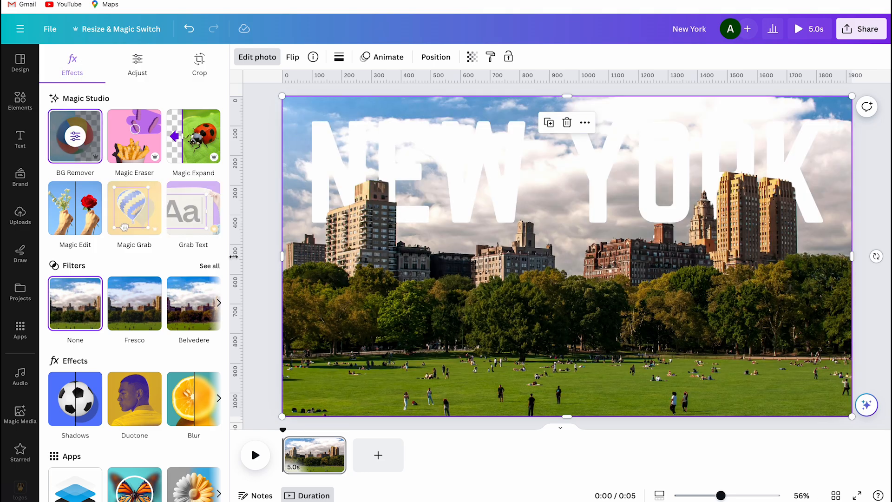
pyautogui.click(263, 257)
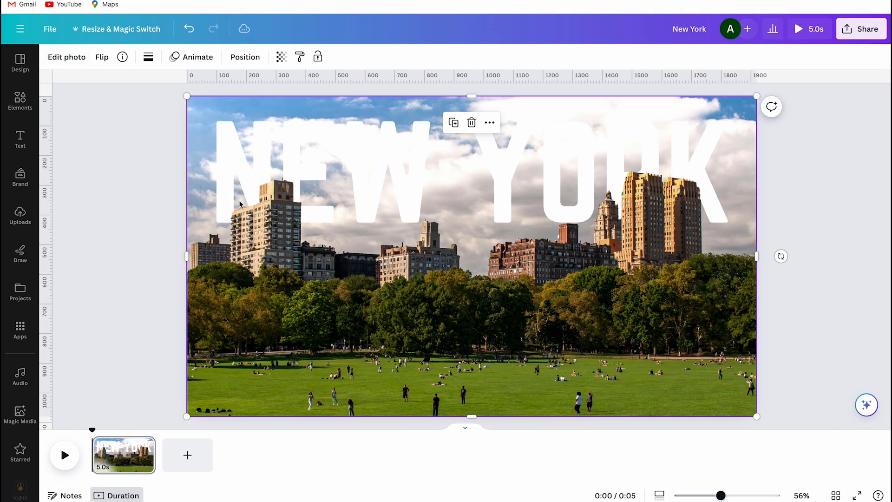
# Show the layer list to examine the stacking order of the cutout, title and original photo.
pyautogui.rightClick(261, 333)
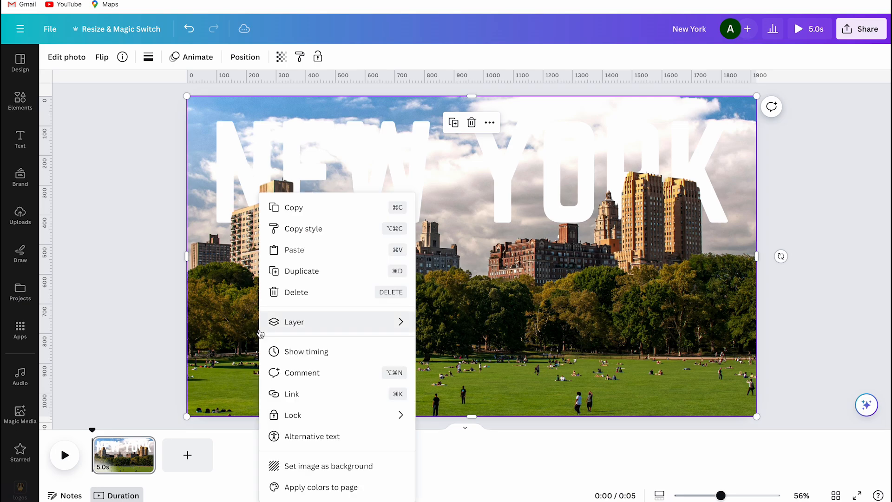
pyautogui.moveTo(276, 328)
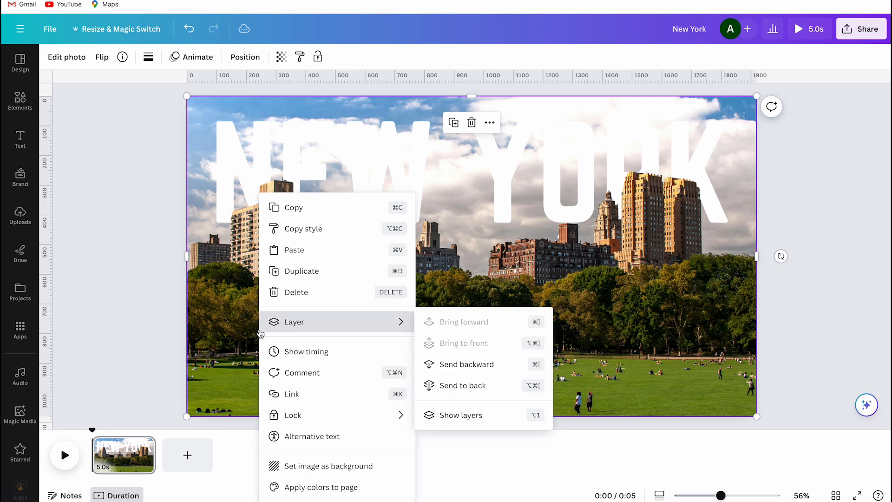
pyautogui.click(458, 423)
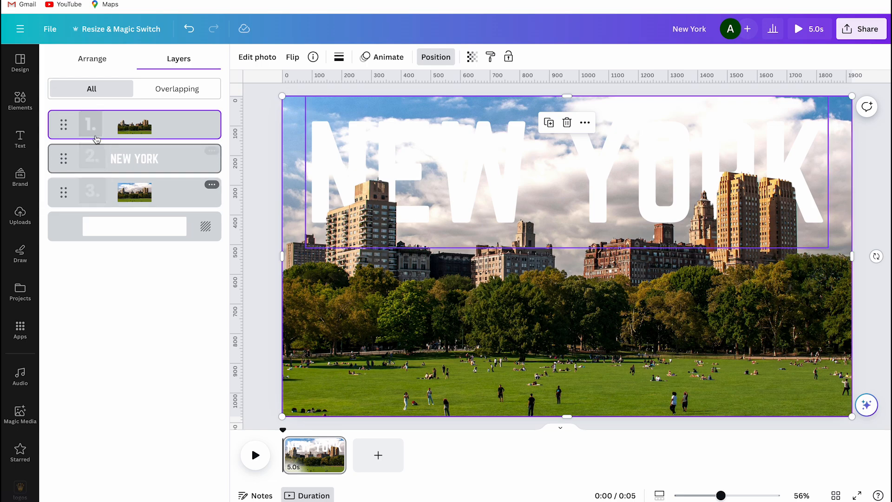
# Search the elements library for "golden hour".
pyautogui.click(26, 108)
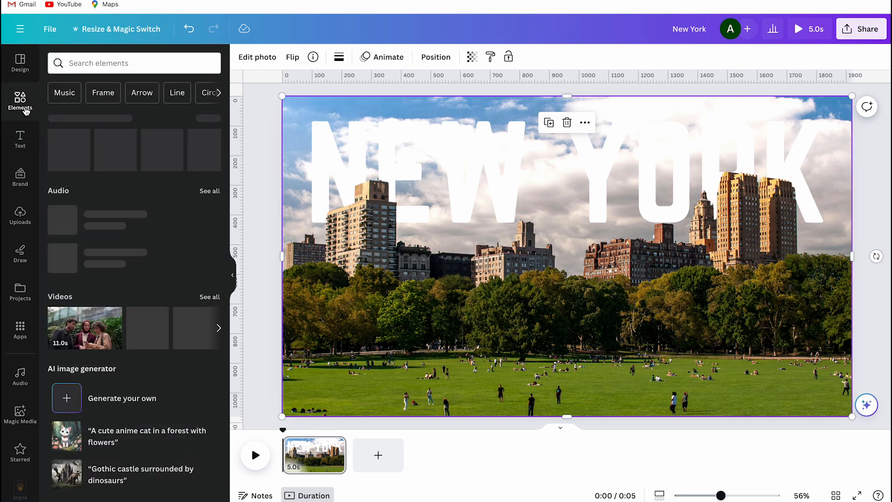
pyautogui.click(113, 63)
pyautogui.write('golden hour')
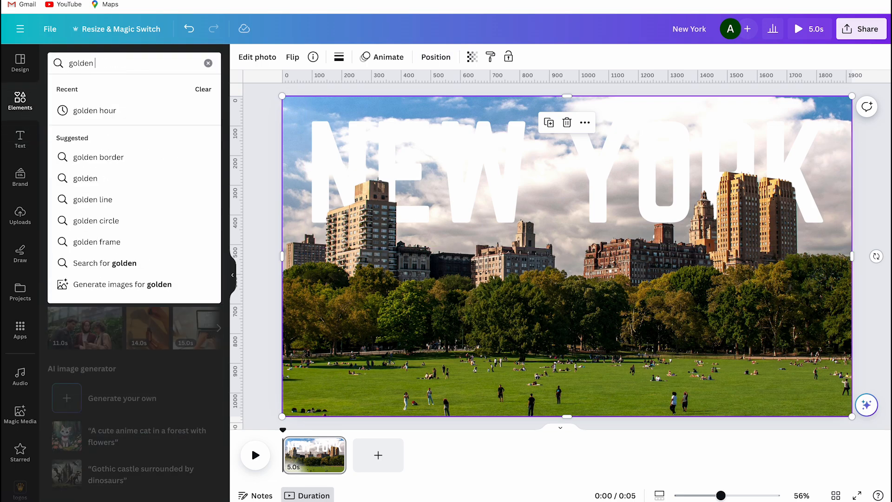
pyautogui.press('Return')
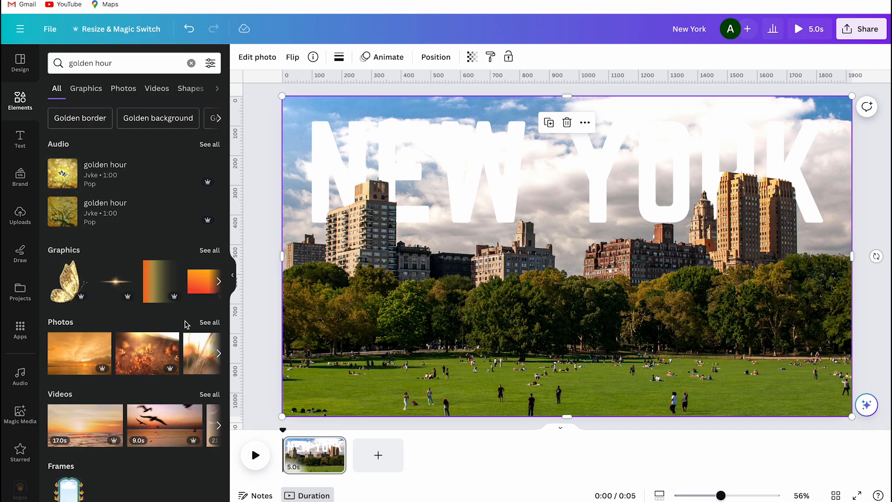
# Browse all golden hour photos and add the plain sky photo fading from blue to orange to the page.
pyautogui.click(210, 322)
pyautogui.scroll(-10, 179, 375)
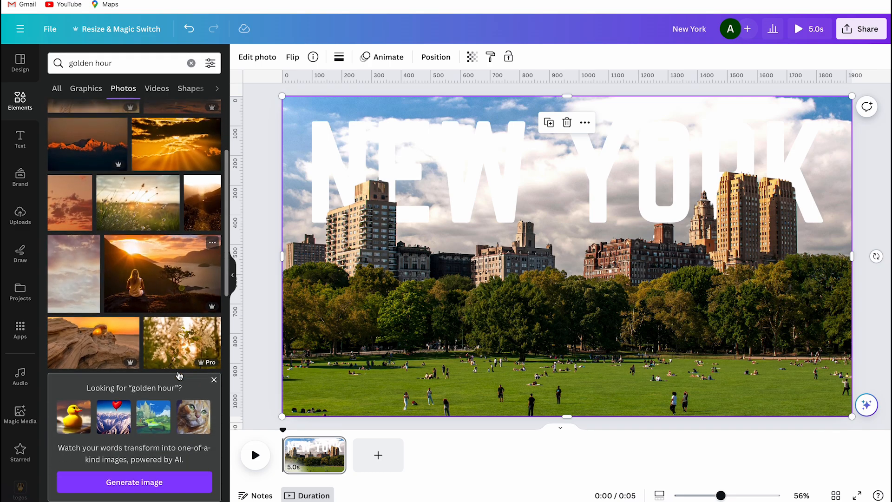
pyautogui.scroll(-5, 179, 375)
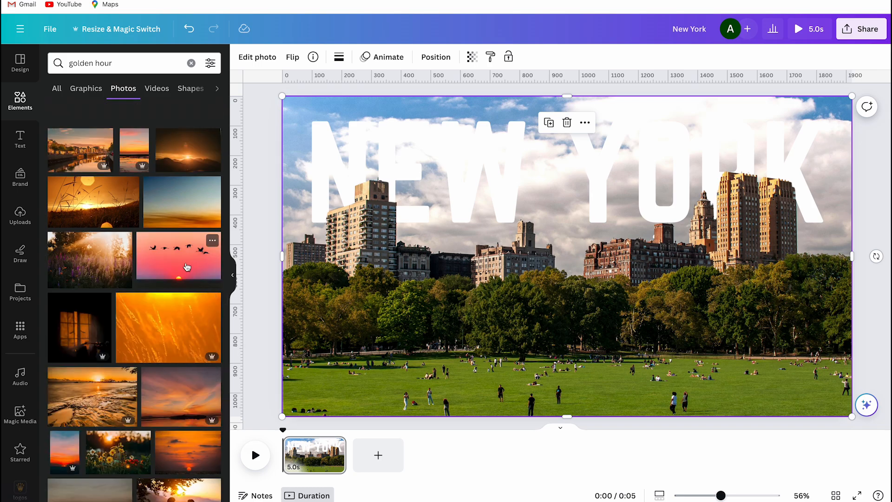
pyautogui.click(183, 205)
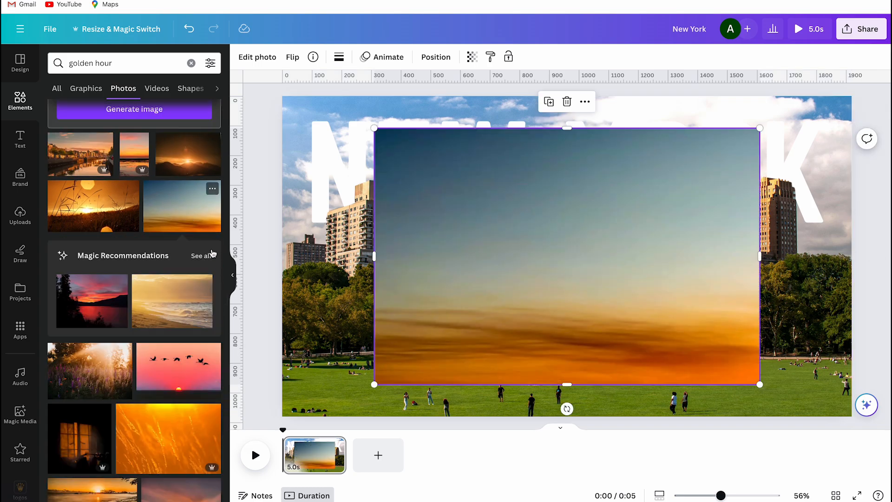
# Align the golden hour sky photo with the page's upper-left corner and enlarge it to cover the whole page.
pyautogui.click(232, 275)
pyautogui.moveTo(283, 127); pyautogui.dragTo(223, 94)
pyautogui.moveTo(249, 124); pyautogui.dragTo(213, 132)
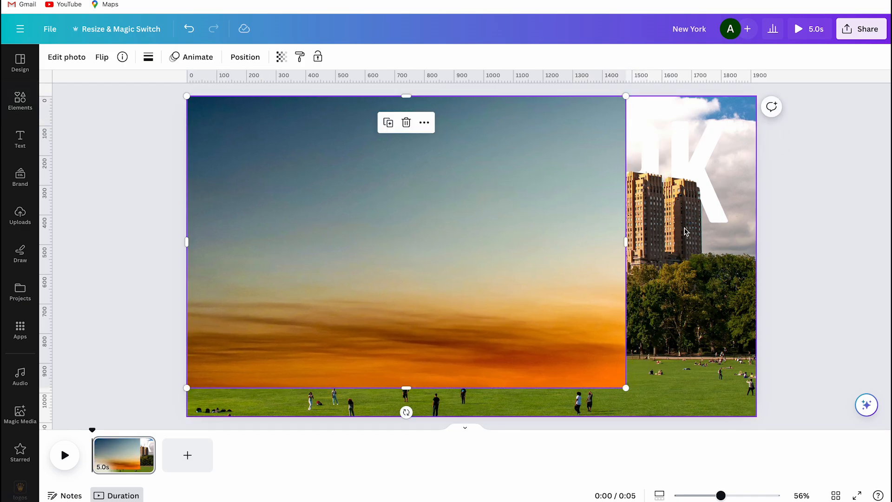
pyautogui.moveTo(636, 240); pyautogui.dragTo(756, 240)
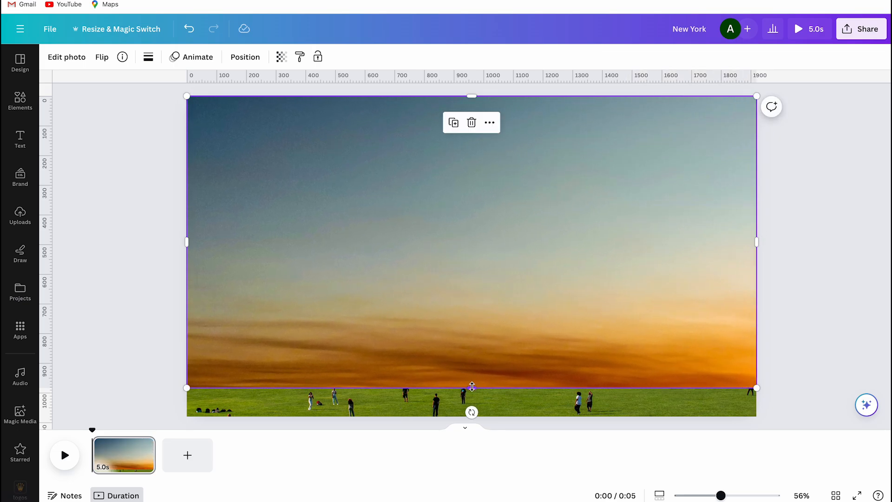
pyautogui.moveTo(471, 386); pyautogui.dragTo(471, 417)
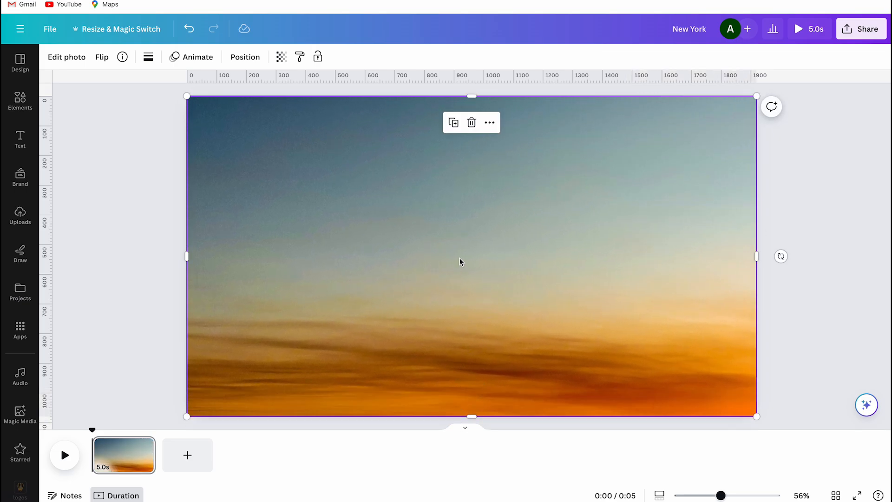
# Move the golden hour sky layer beneath the NEW YORK title, directly above the original skyline photo.
pyautogui.rightClick(460, 261)
pyautogui.moveTo(483, 321)
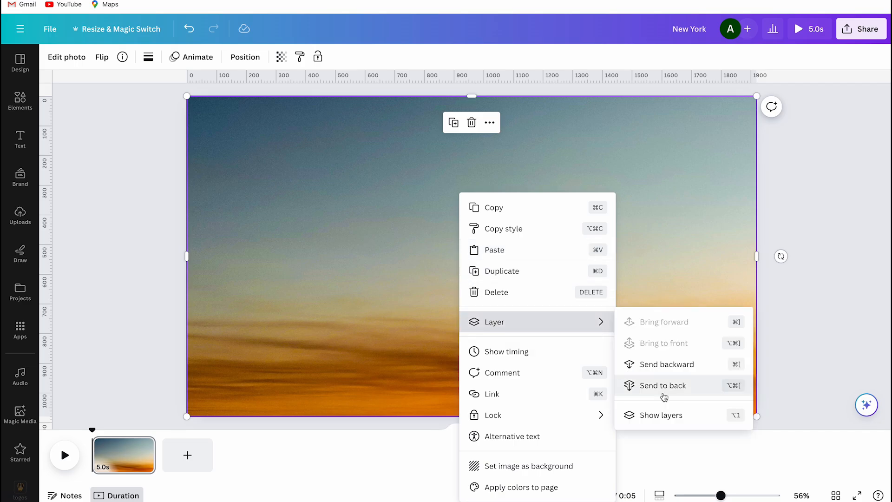
pyautogui.click(659, 414)
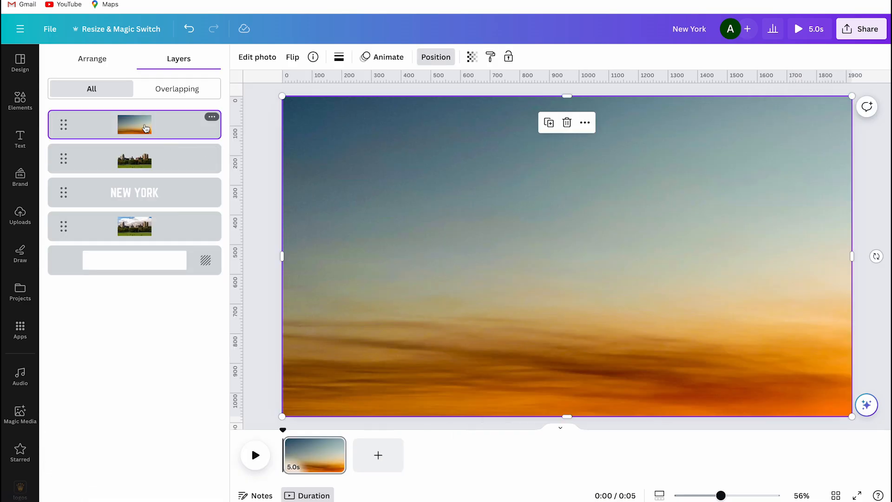
pyautogui.moveTo(146, 128); pyautogui.dragTo(142, 200)
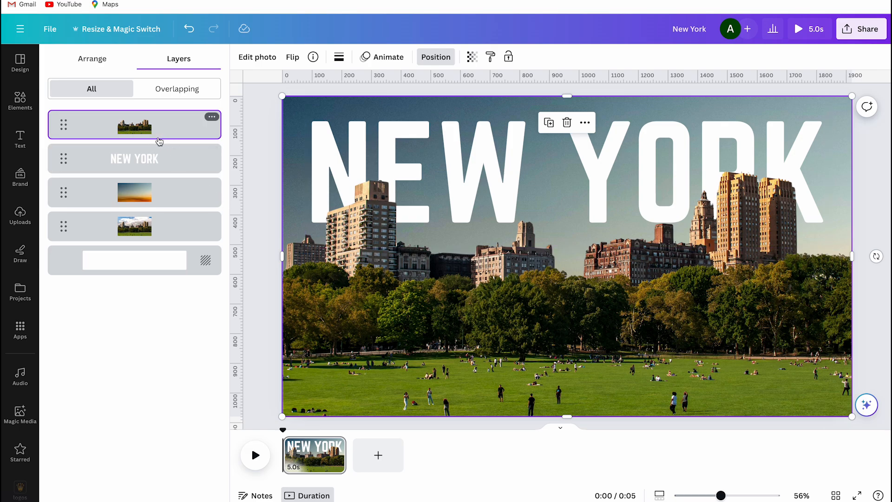
# Adjust the skyline cutout's light by setting contrast to -68 and highlights to -66.
pyautogui.click(268, 225)
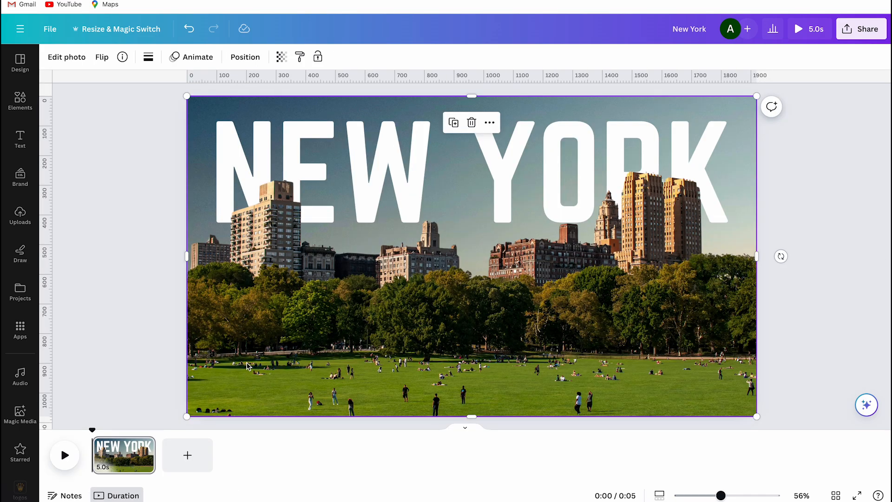
pyautogui.click(69, 58)
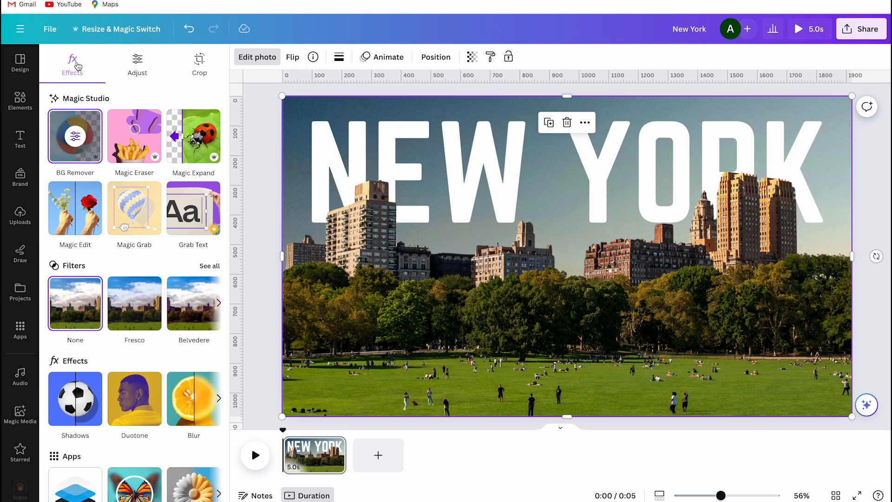
pyautogui.click(132, 74)
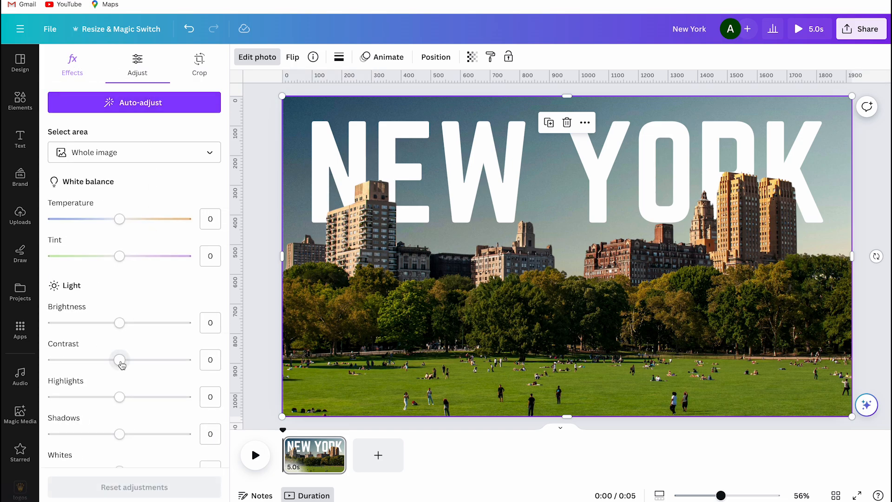
pyautogui.moveTo(120, 359); pyautogui.dragTo(71, 360)
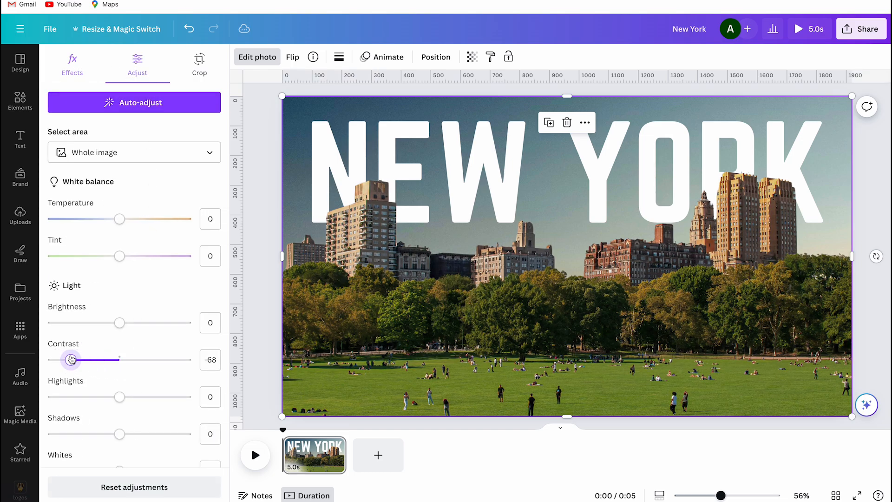
pyautogui.moveTo(120, 396); pyautogui.dragTo(73, 397)
# Set the skyline cutout's shadows to -100, whites to -96 and blacks to 11.
pyautogui.scroll(-3, 73, 381)
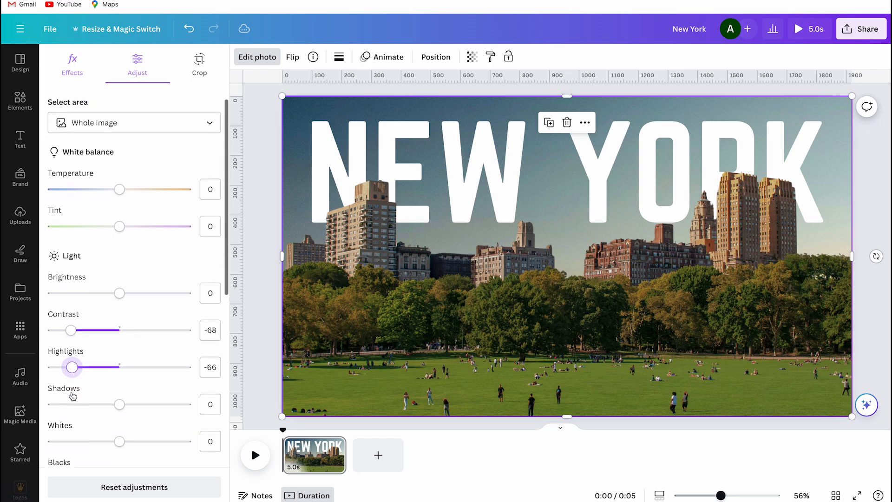
pyautogui.moveTo(119, 342); pyautogui.dragTo(46, 342)
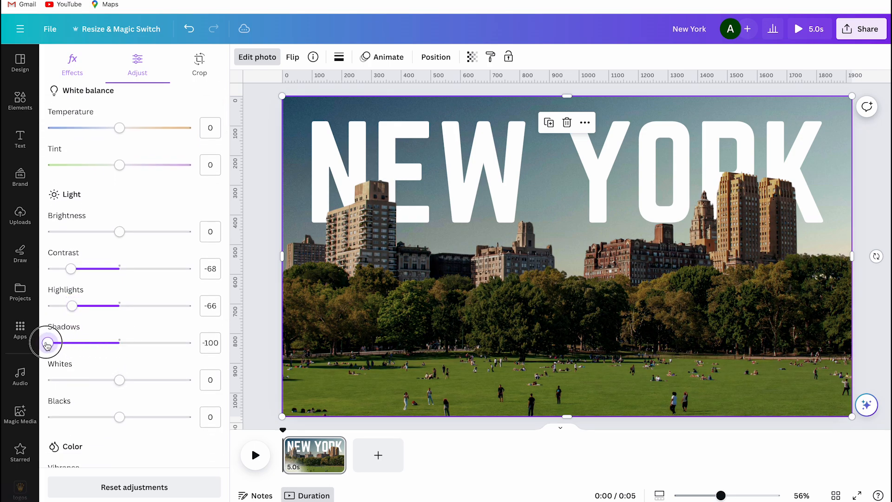
pyautogui.moveTo(119, 379); pyautogui.dragTo(52, 380)
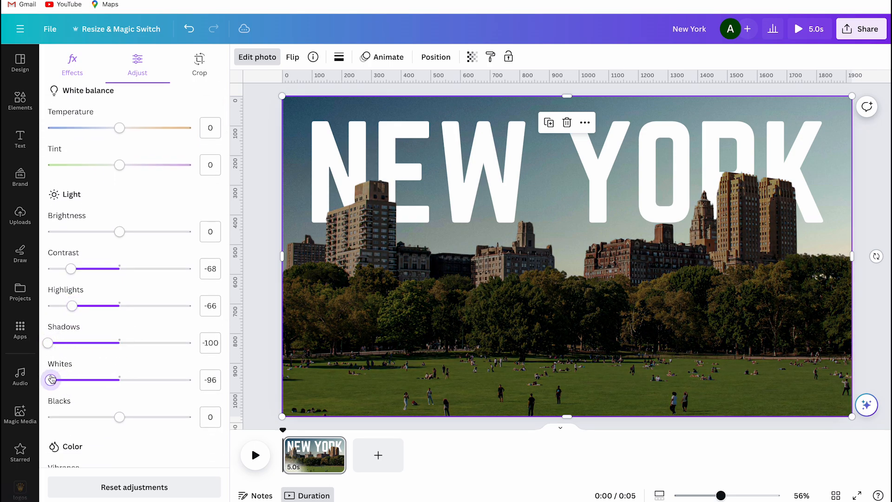
pyautogui.moveTo(119, 418)
pyautogui.mouseDown()
pyautogui.moveTo(108, 426)
pyautogui.moveTo(56, 413)
pyautogui.moveTo(130, 408)
pyautogui.moveTo(127, 417)
pyautogui.mouseUp()
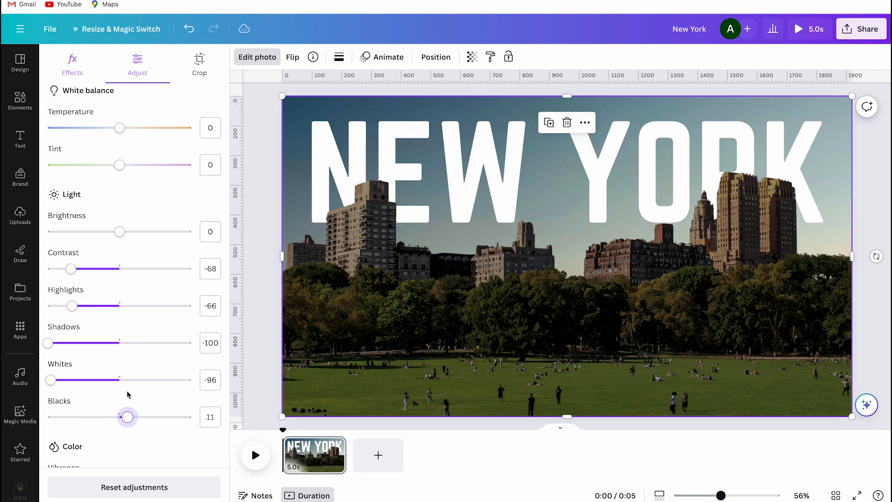
# Darken the skyline cutout into a near silhouette with brightness at -68 and contrast at 11.
pyautogui.moveTo(120, 232); pyautogui.dragTo(71, 230)
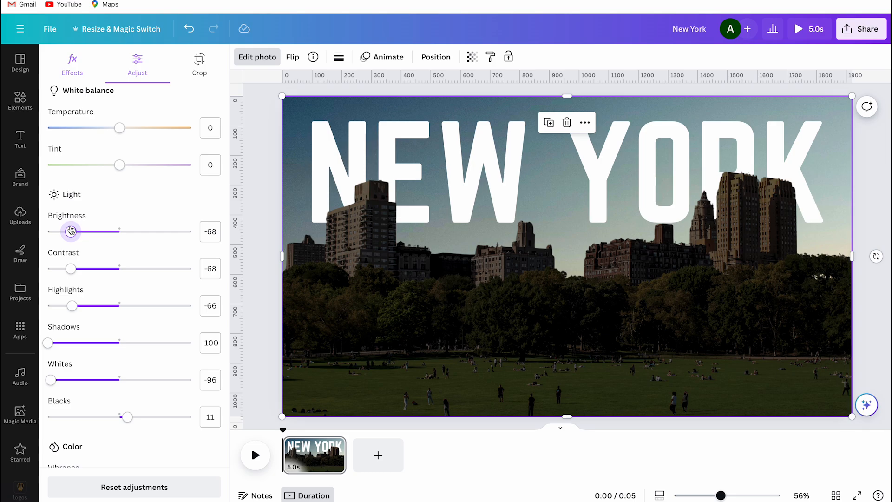
pyautogui.moveTo(71, 268); pyautogui.dragTo(128, 268)
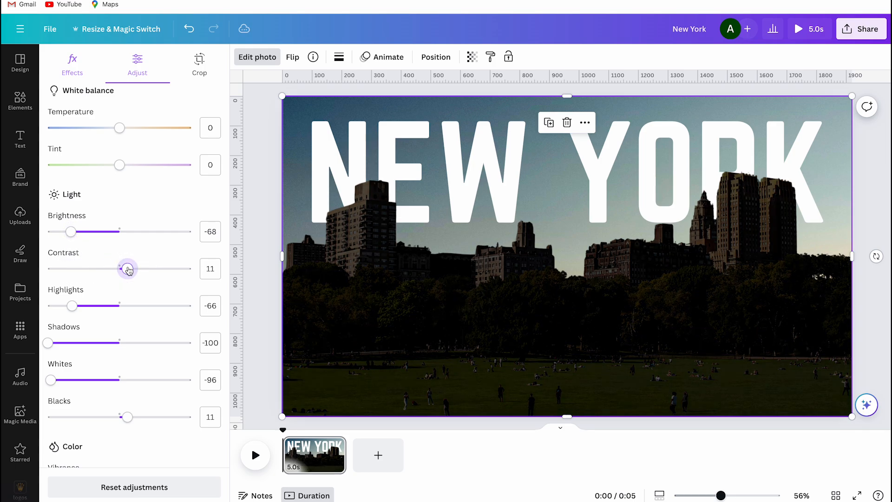
pyautogui.click(255, 323)
# Duplicate the page and go back to the first page.
pyautogui.rightClick(126, 465)
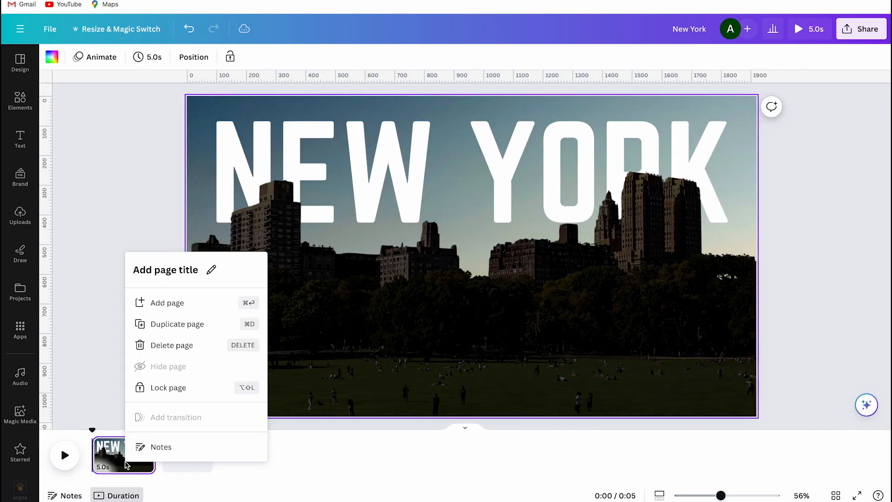
pyautogui.click(191, 325)
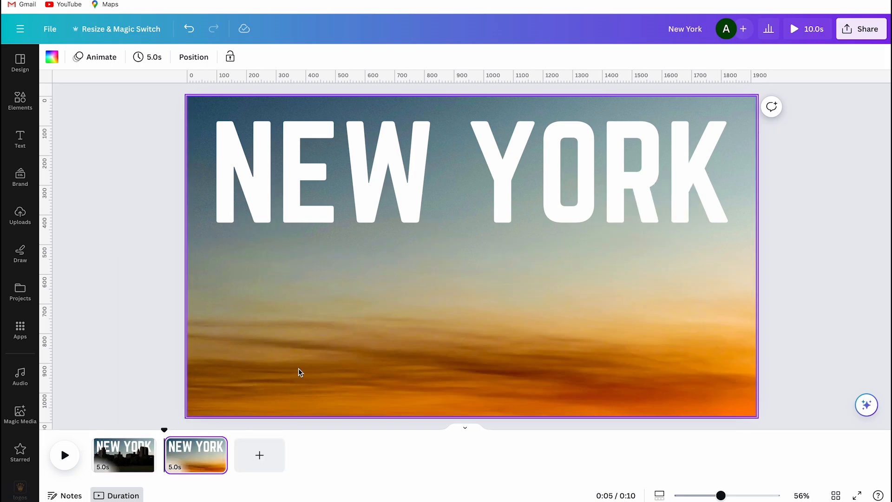
pyautogui.click(131, 462)
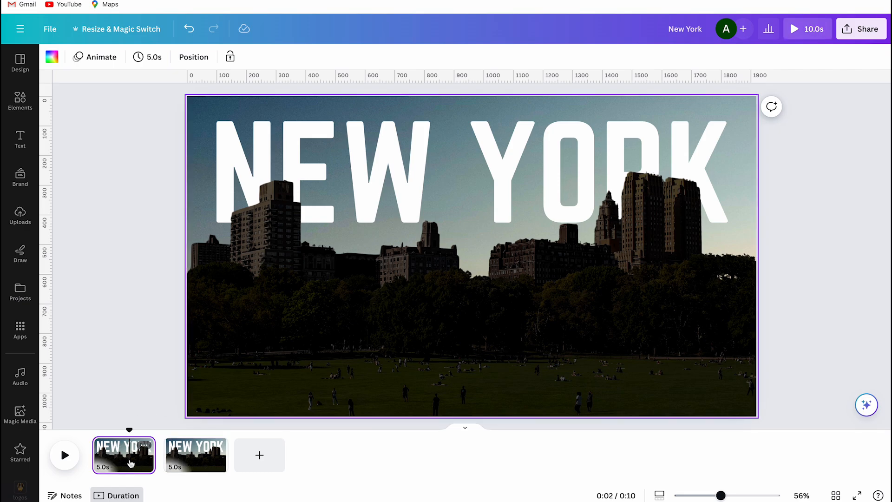
# On the first page, select the NEW YORK title in the layer list and move it straight down off the page.
pyautogui.click(282, 319)
pyautogui.rightClick(283, 319)
pyautogui.moveTo(290, 321)
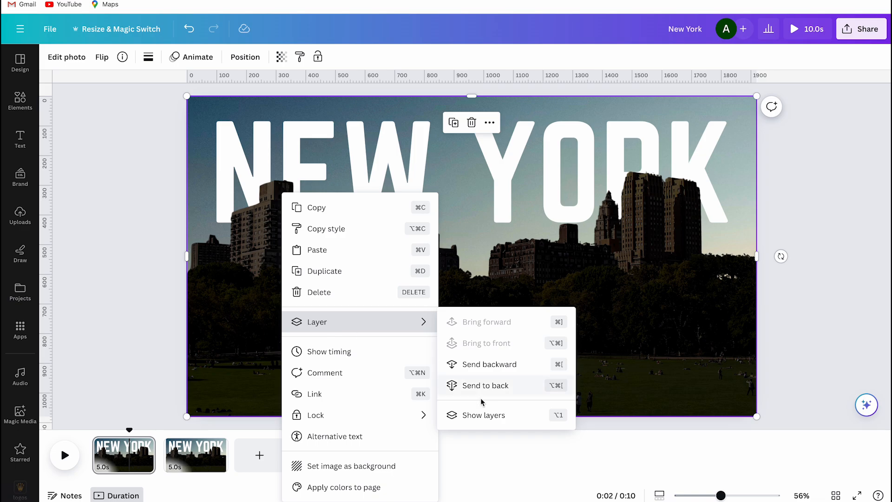
pyautogui.click(483, 415)
pyautogui.click(156, 157)
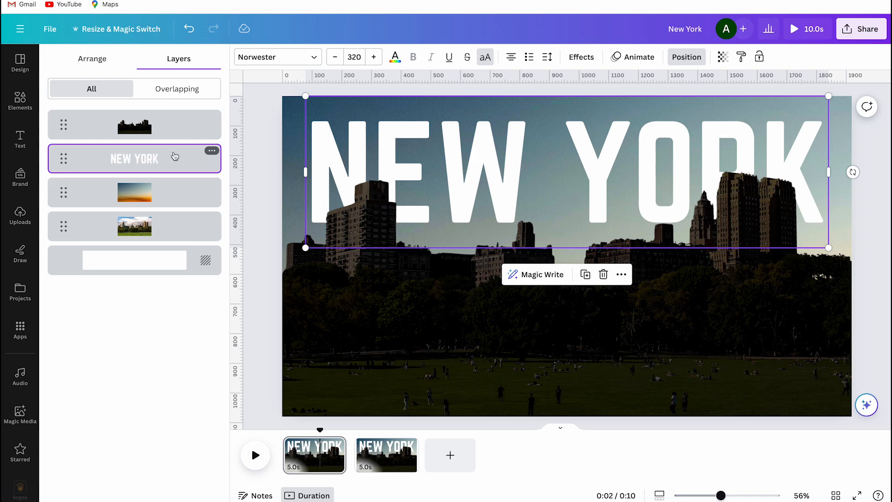
pyautogui.moveTo(455, 160); pyautogui.dragTo(456, 186)
pyautogui.moveTo(458, 312); pyautogui.dragTo(459, 460)
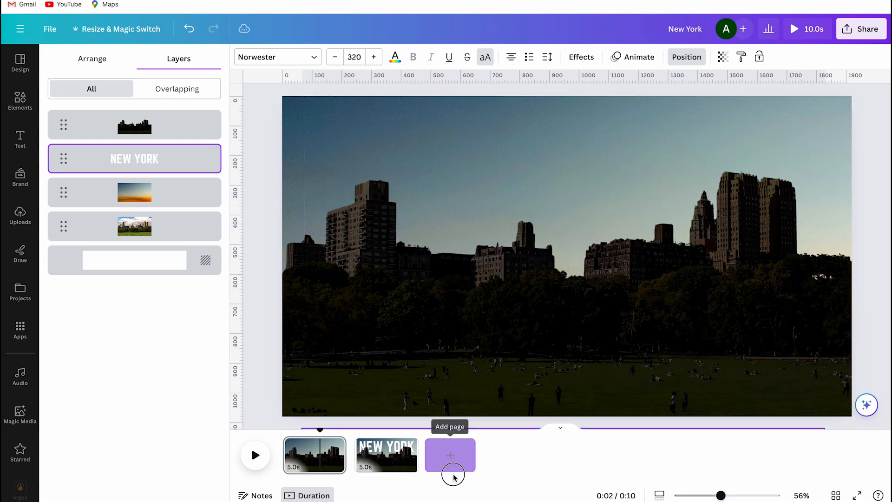
# Set the transparency value of the first page's golden hour sky layer to 0.
pyautogui.click(188, 195)
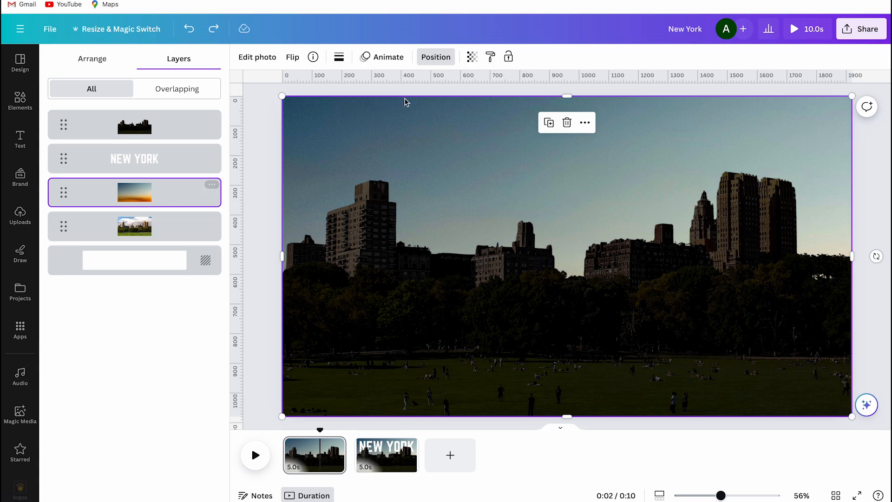
pyautogui.click(438, 63)
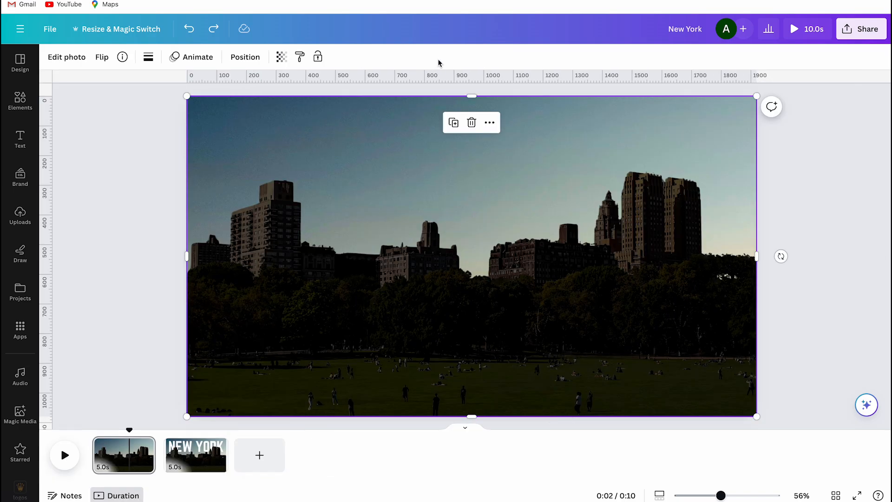
pyautogui.click(281, 57)
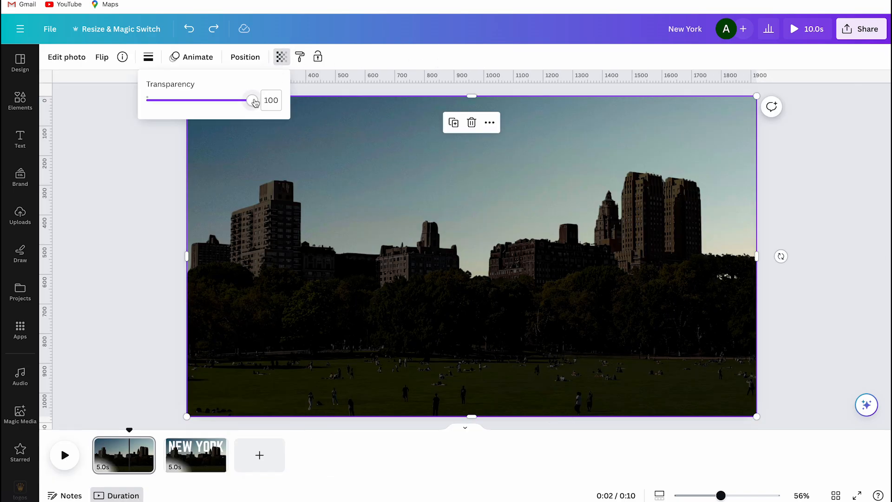
pyautogui.moveTo(251, 100); pyautogui.dragTo(114, 93)
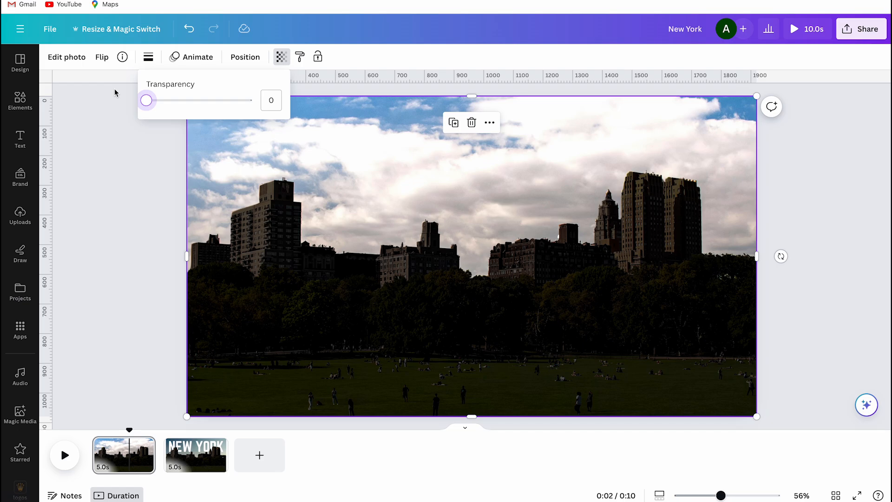
pyautogui.click(145, 209)
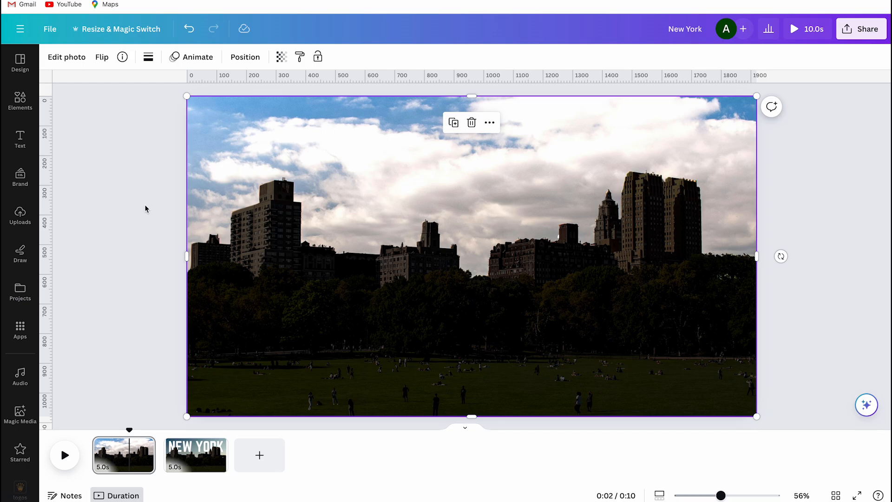
# Select the first page's skyline cutout in the layer list and reset its brightness and contrast to 0.
pyautogui.rightClick(242, 205)
pyautogui.moveTo(260, 319)
pyautogui.click(440, 414)
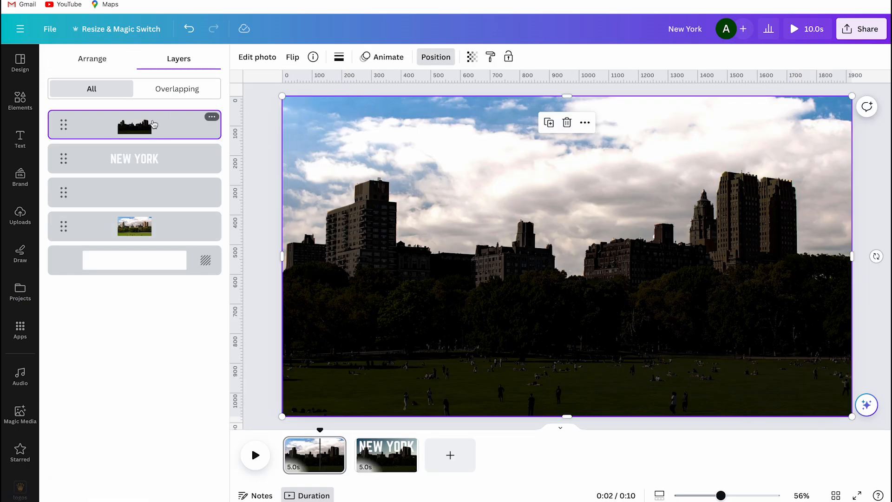
pyautogui.click(256, 57)
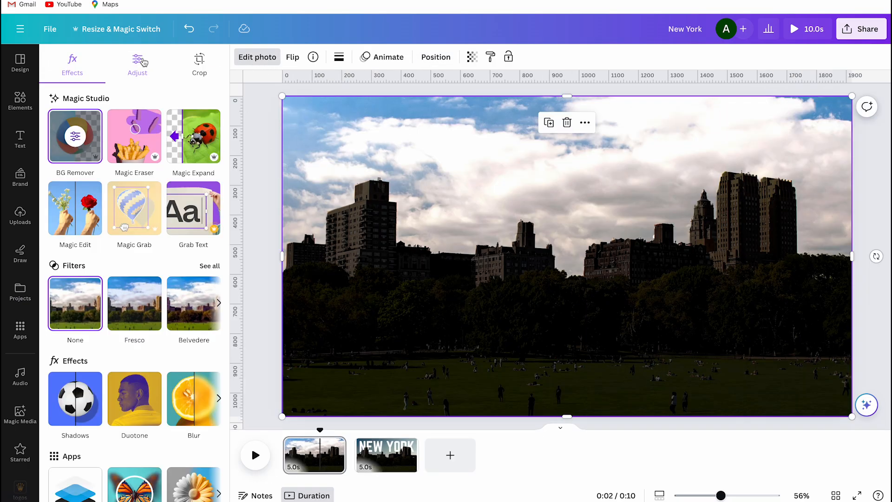
pyautogui.click(137, 65)
pyautogui.scroll(-1, 135, 232)
pyautogui.click(210, 296)
pyautogui.write('0')
pyautogui.press('Tab')
# Set the first page's skyline cutout shadows, whites and blacks to 0.
pyautogui.write('0')
pyautogui.press('Tab')
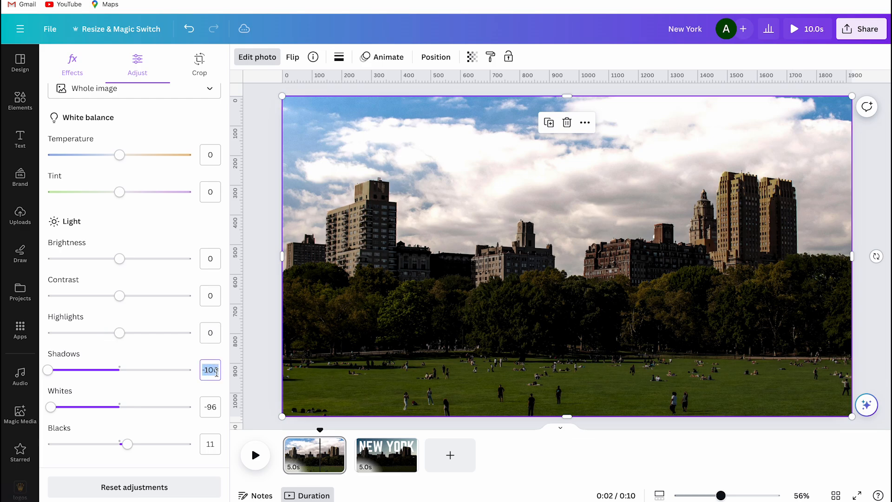
pyautogui.write('0')
pyautogui.press('Tab')
pyautogui.write('0\t0')
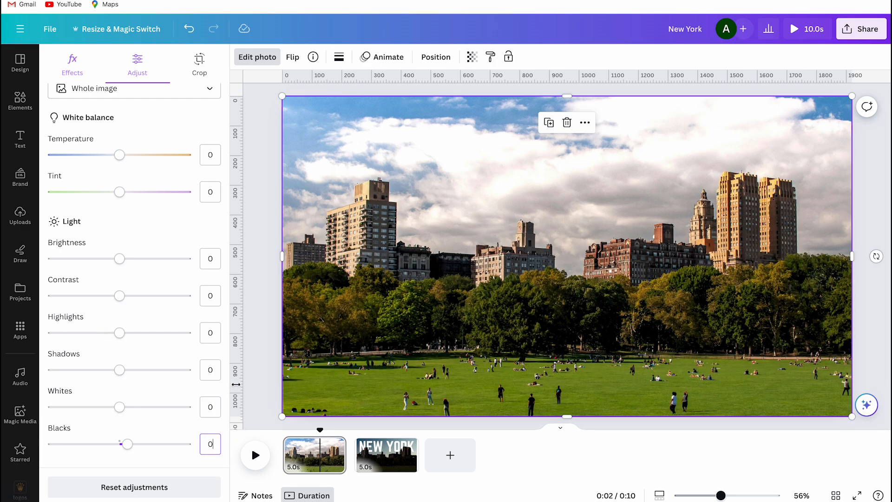
pyautogui.click(255, 379)
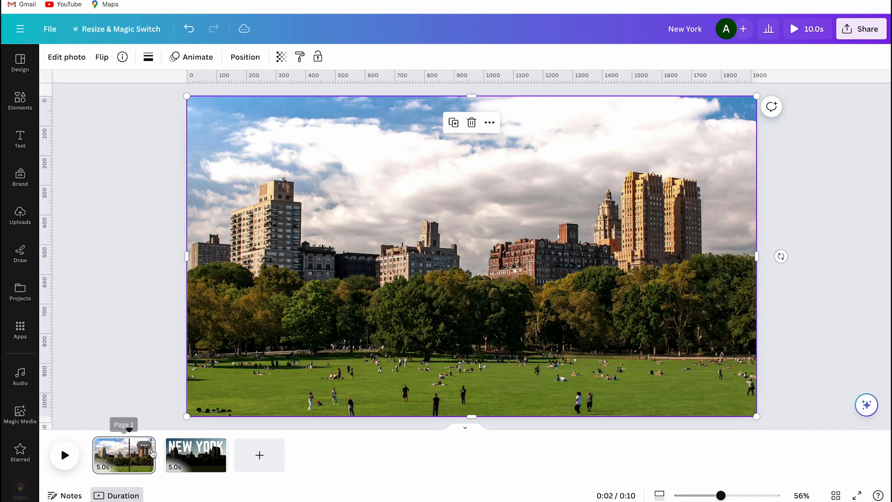
# Add a Match & Move transition between the first and second pages with a duration of 1.5 seconds.
pyautogui.click(161, 458)
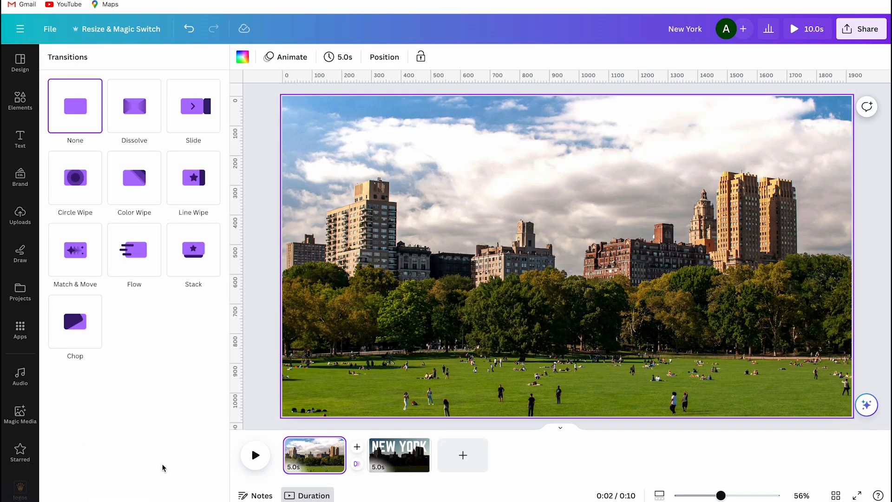
pyautogui.click(87, 261)
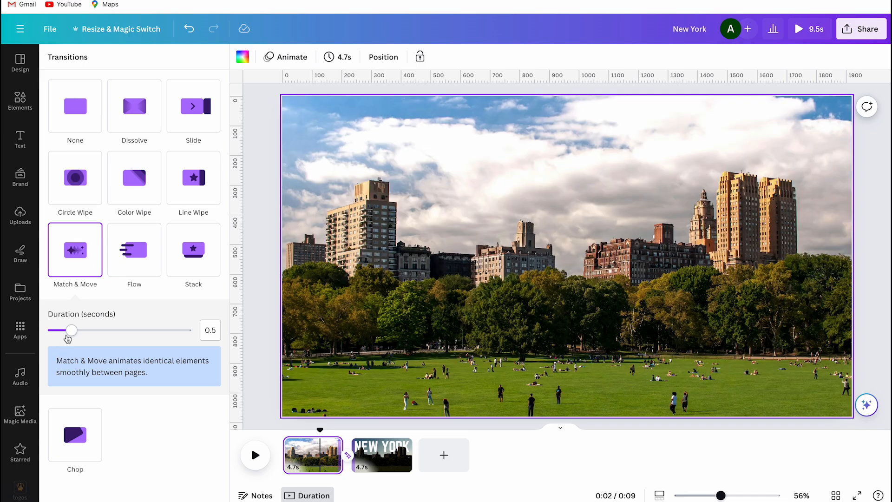
pyautogui.moveTo(71, 330); pyautogui.dragTo(133, 329)
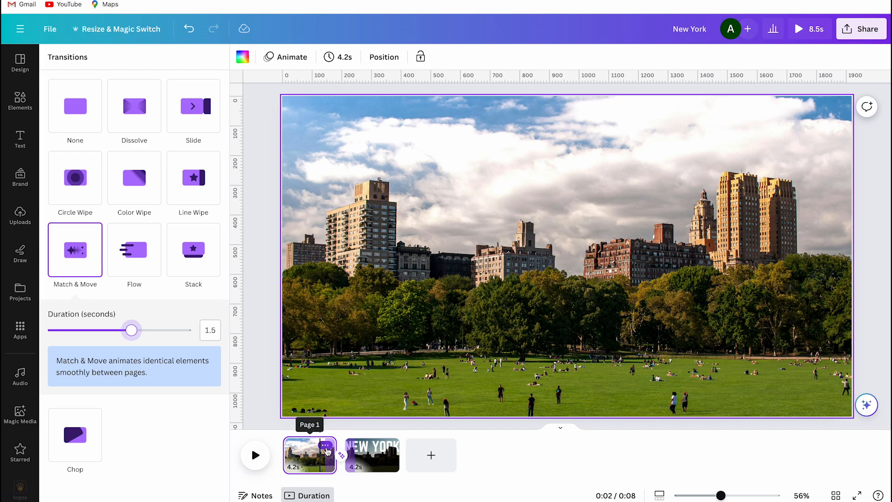
# Duplicate the first daytime page and place the copy after the NEW YORK page as the last page.
pyautogui.click(326, 447)
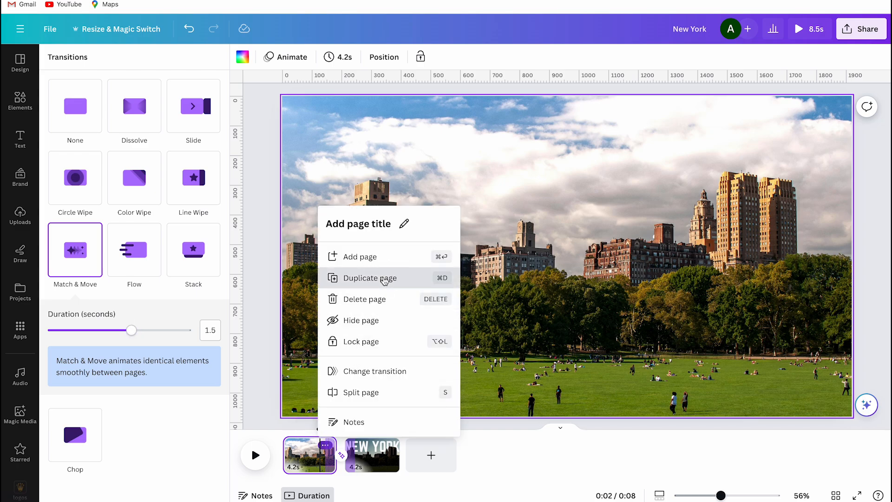
pyautogui.click(367, 277)
pyautogui.moveTo(198, 463); pyautogui.dragTo(277, 458)
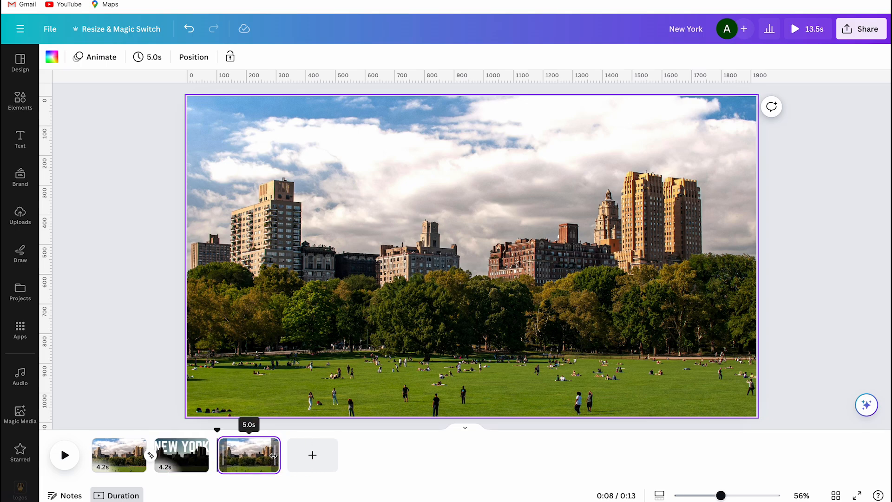
# Add a Match & Move transition between the NEW YORK page and the last page, lasting 1.5 seconds.
pyautogui.click(215, 469)
pyautogui.click(75, 249)
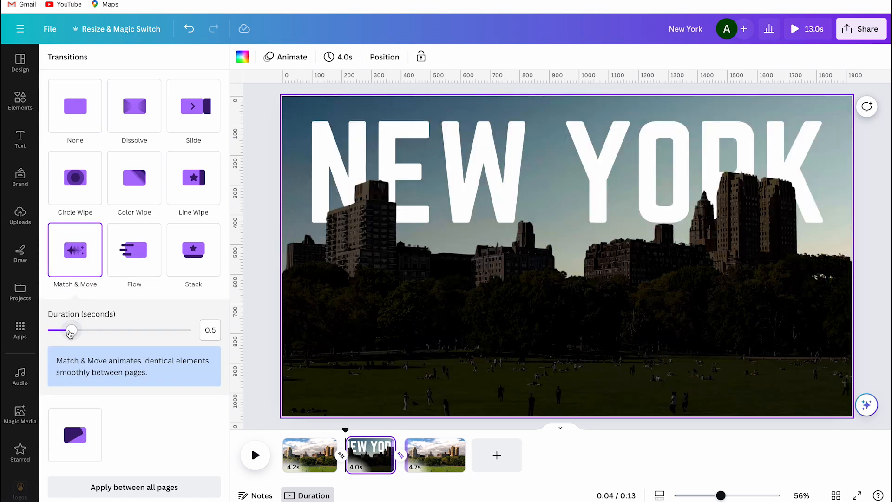
pyautogui.moveTo(70, 333); pyautogui.dragTo(132, 326)
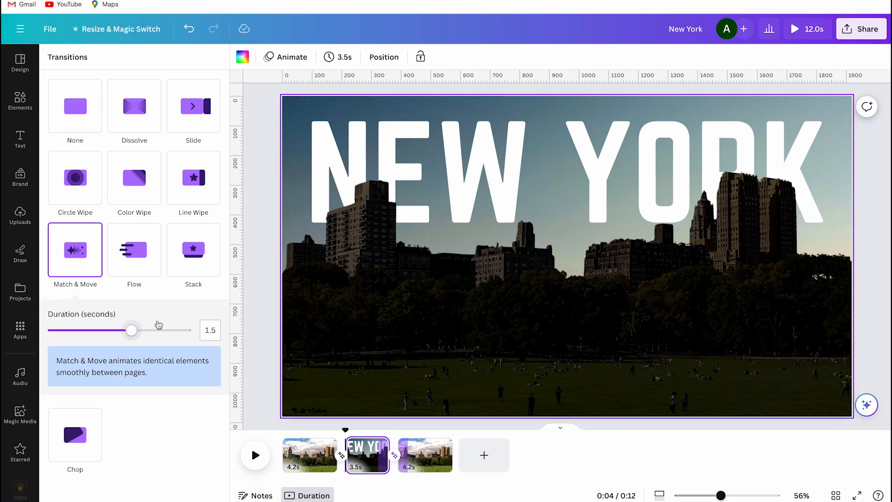
pyautogui.click(259, 309)
# Return the playhead to the beginning of the timeline and play the animation.
pyautogui.moveTo(155, 429); pyautogui.dragTo(71, 422)
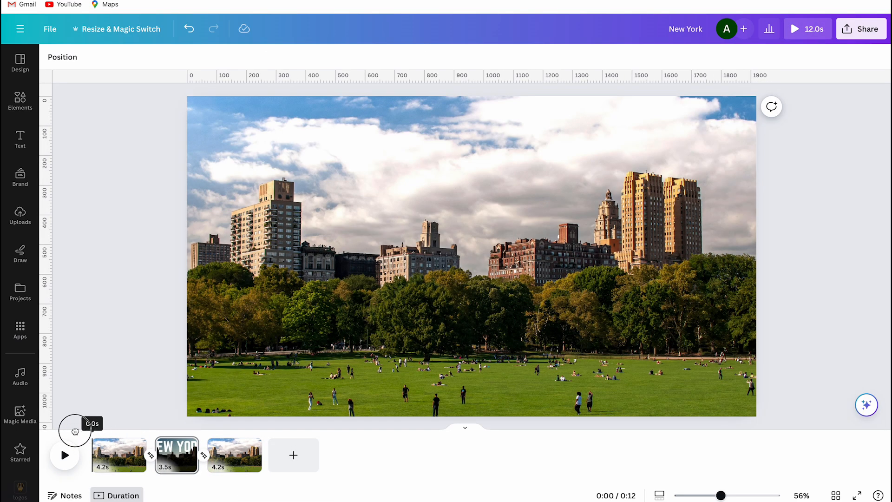
pyautogui.click(64, 454)
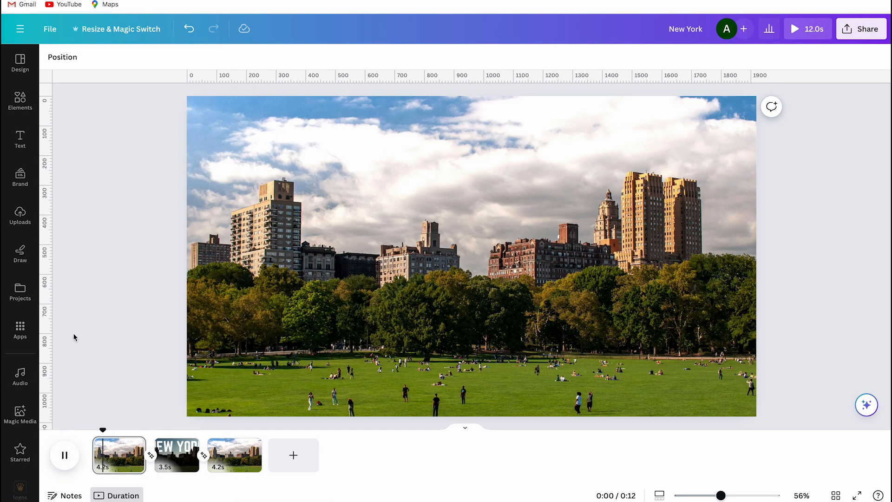